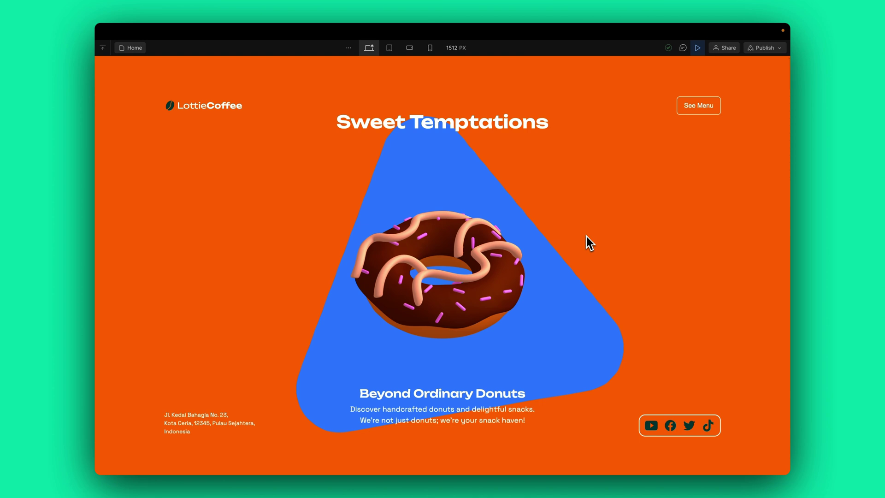
Scroll down through the finished donut and coffee page to watch its scroll-driven animation
scroll(586, 236, down, 5)
scroll(586, 235, down, 5)
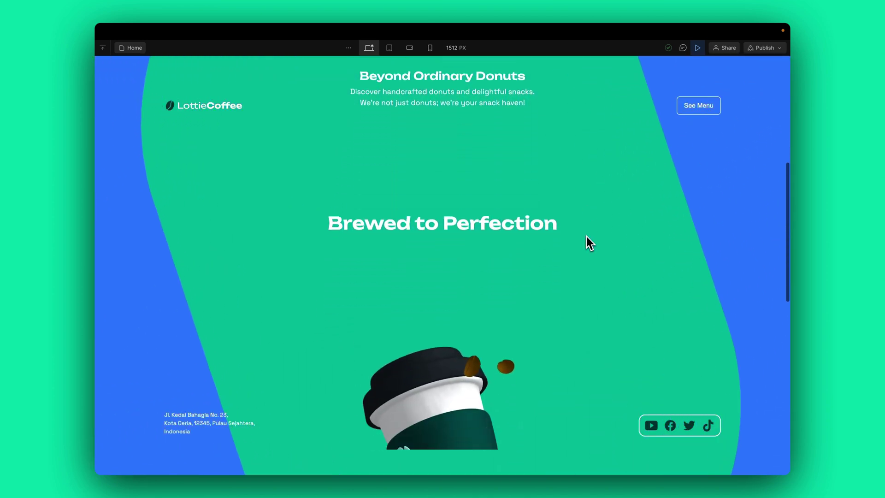
scroll(586, 236, down, 5)
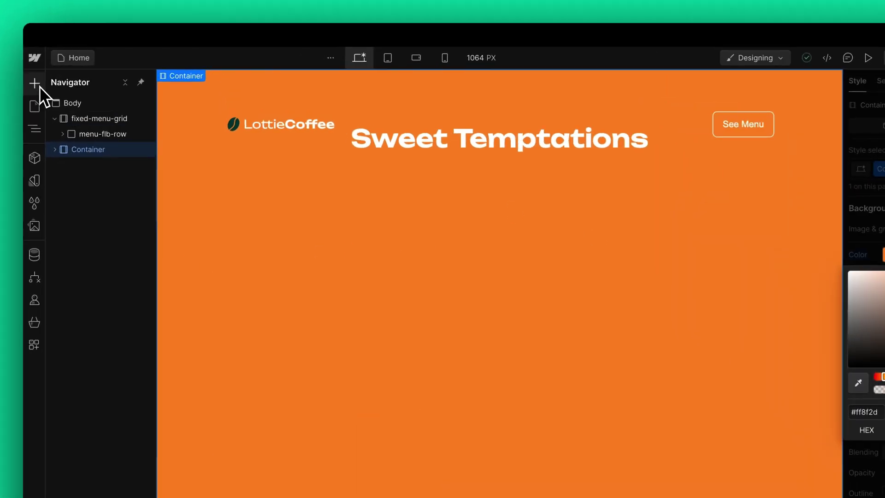
Add a Container under the body, class it spline-lottie-container, and give it a red background
click(103, 66)
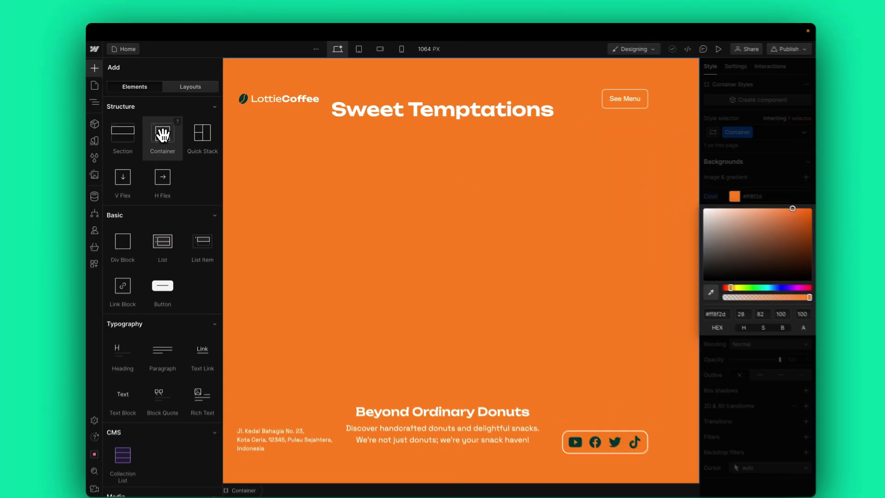
drag(162, 135, 135, 161)
click(730, 127)
text(spline-lottie-container)
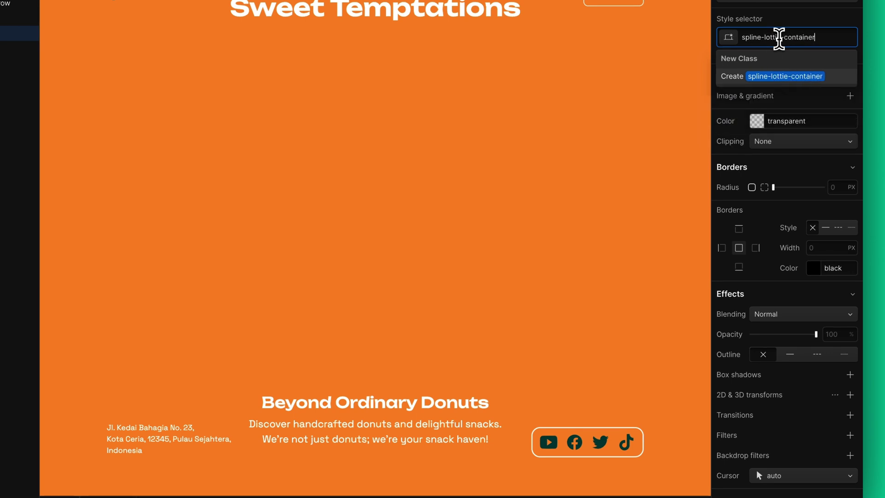
key(Return)
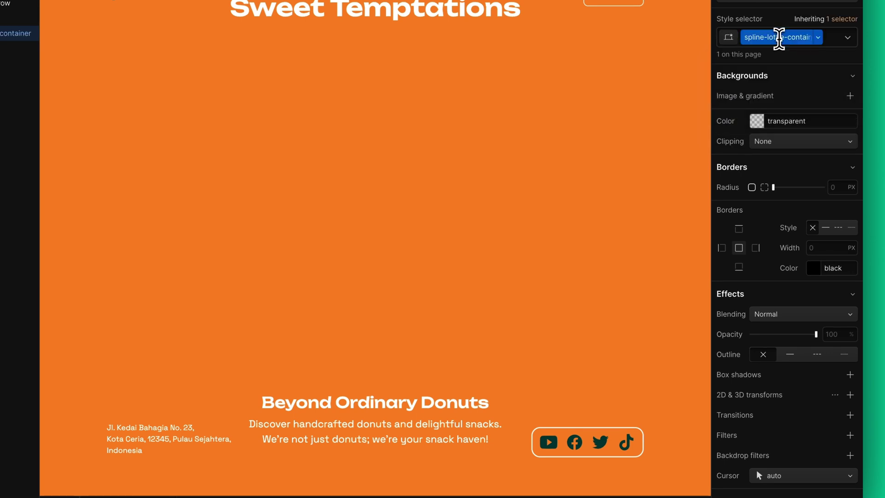
scroll(786, 385, up, 3)
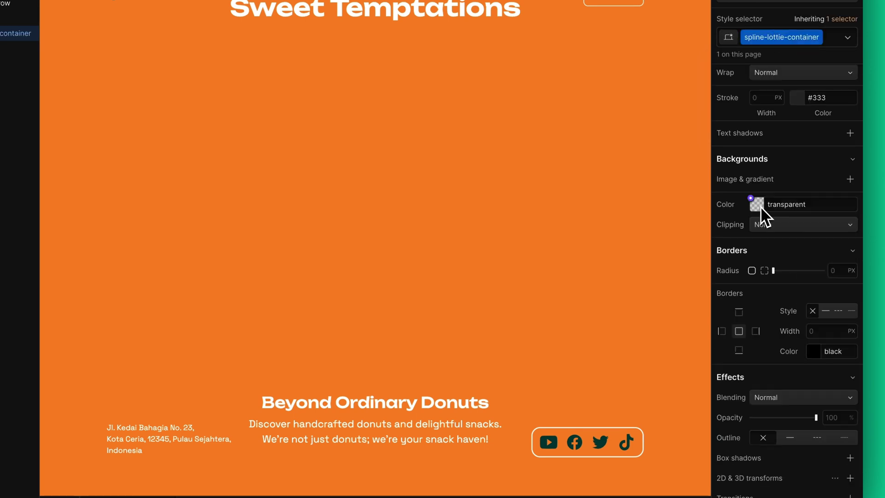
click(757, 204)
drag(774, 233, 824, 221)
click(813, 199)
Set the container's width and max width to 100vw
scroll(814, 199, up, 10)
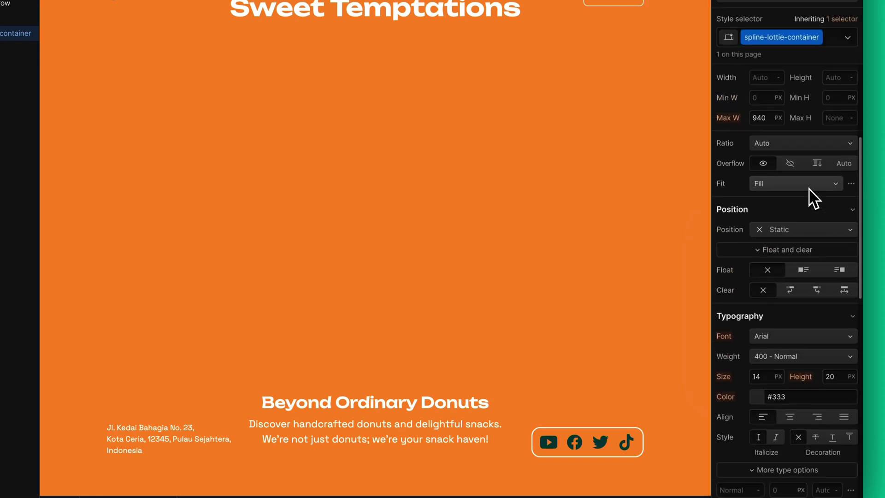
click(767, 167)
text(100vw)
key(Return)
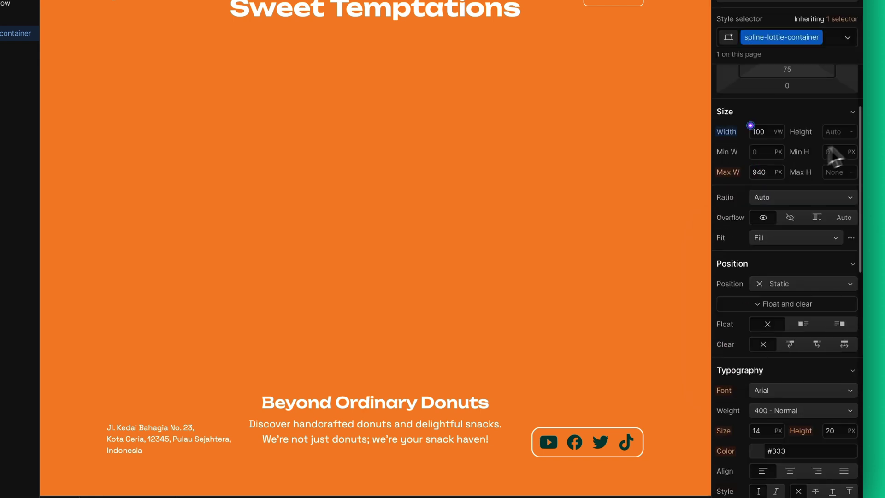
click(762, 172)
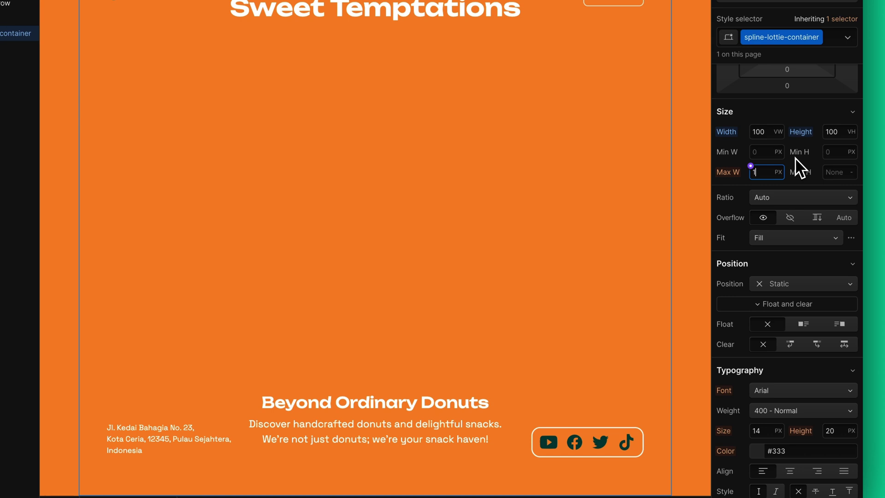
text(100vw)
key(Return)
Make the container a centred flex box with left and right margins of 0
scroll(816, 194, up, 5)
click(776, 97)
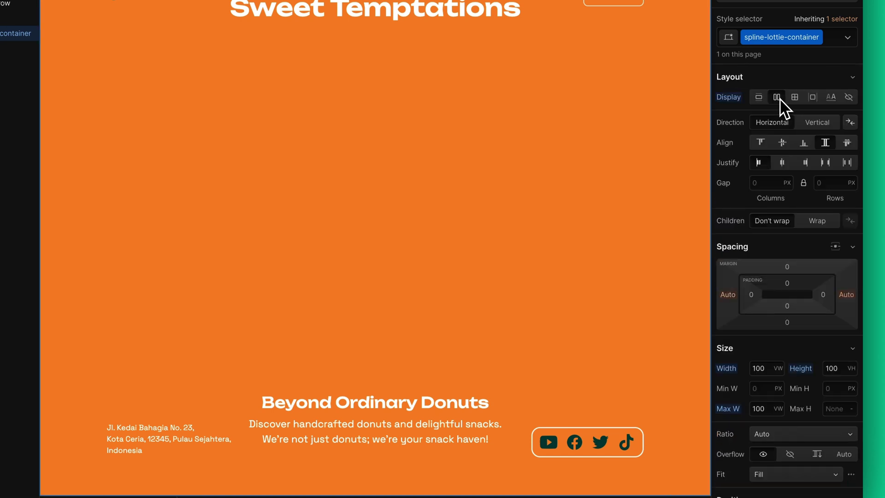
click(782, 142)
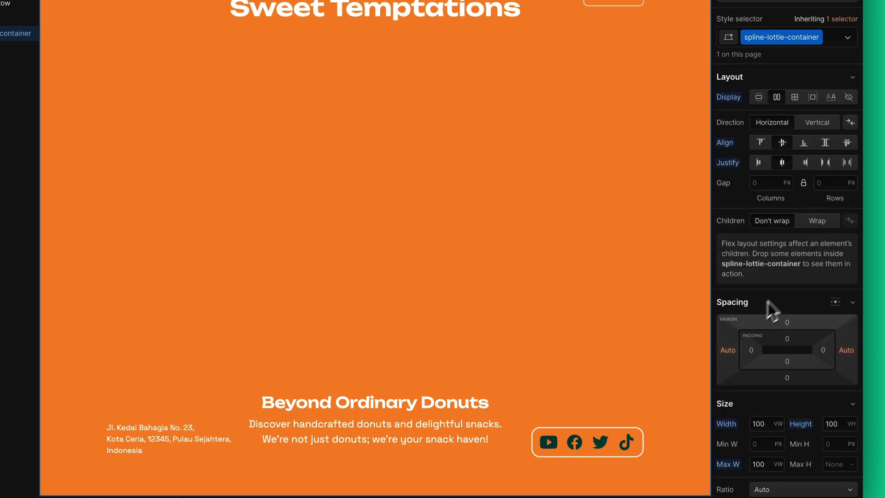
click(727, 349)
click(767, 392)
click(846, 349)
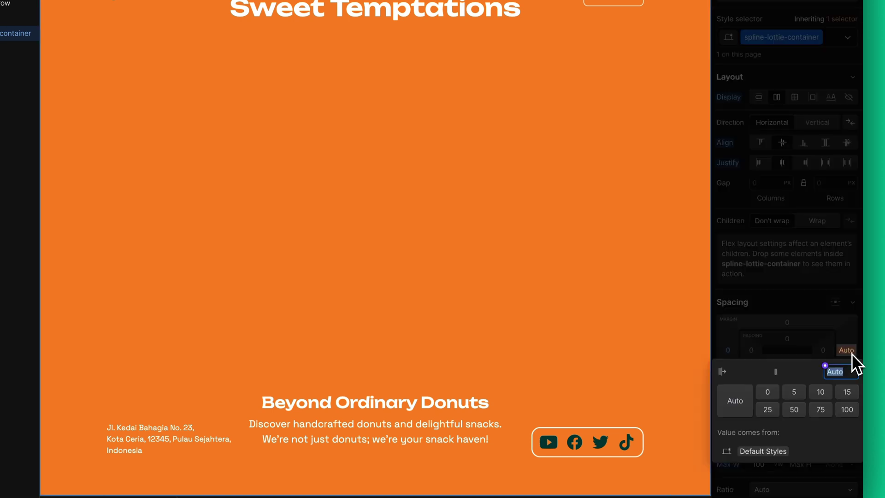
click(724, 330)
Fix spline-lottie-container to the window and set its z-index to -1
scroll(753, 353, down, 5)
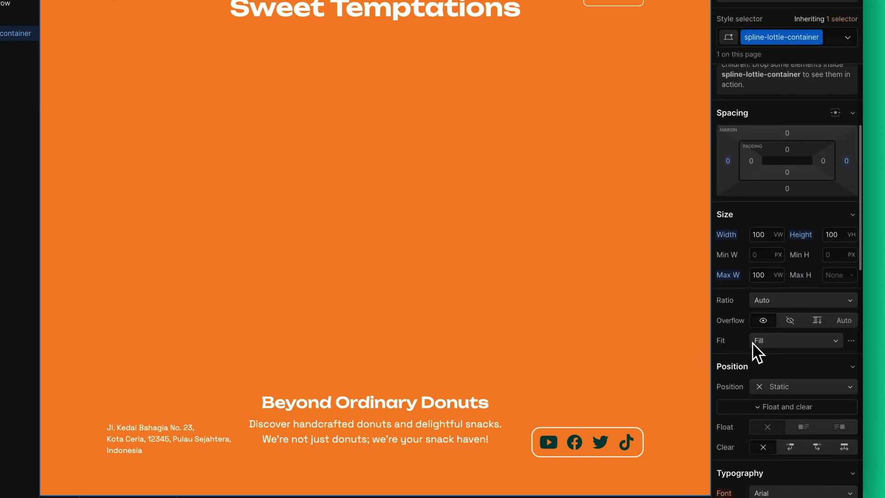
click(789, 361)
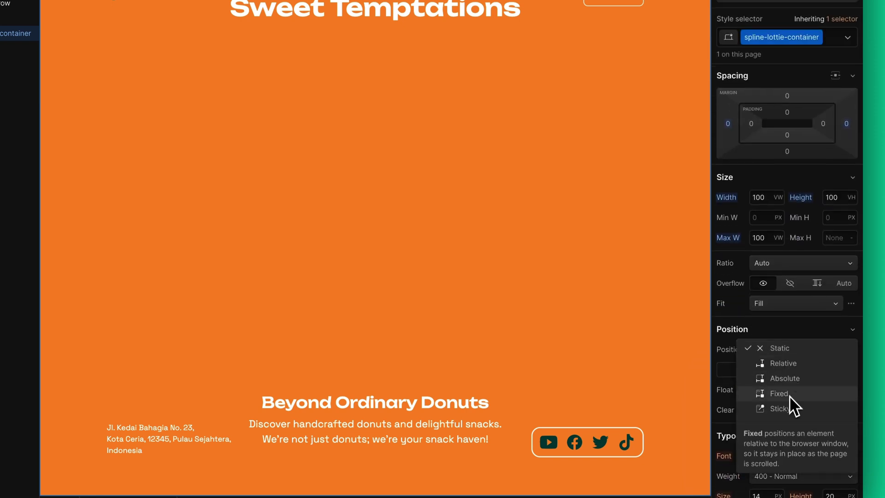
click(788, 398)
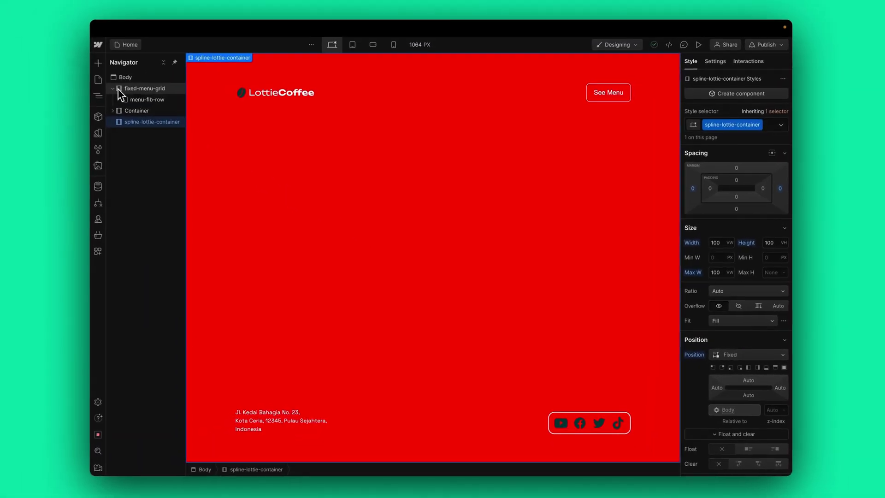
click(141, 102)
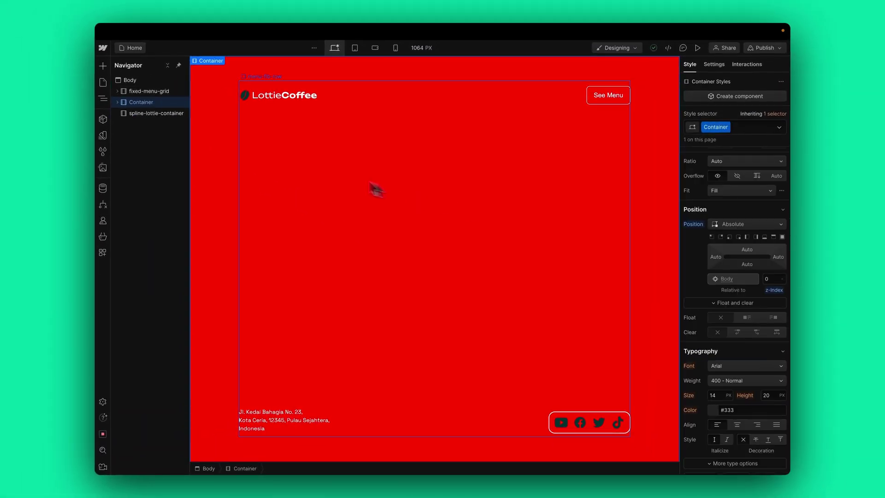
click(173, 114)
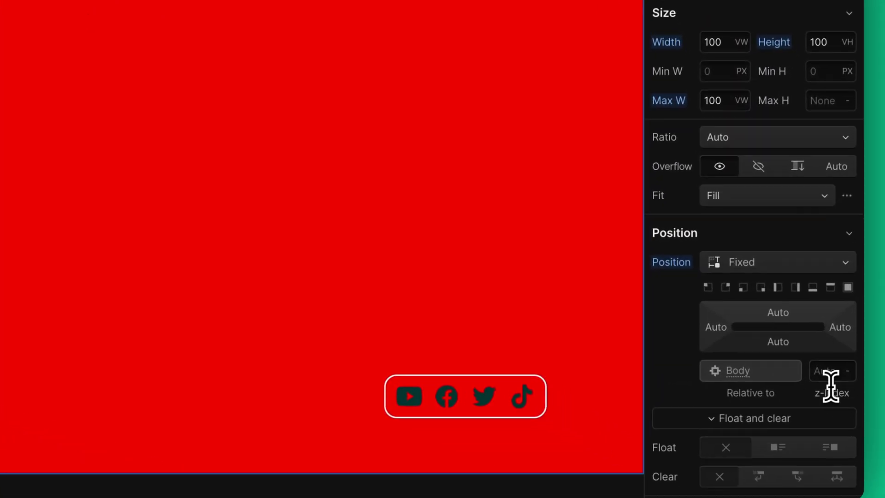
click(831, 368)
text(-1)
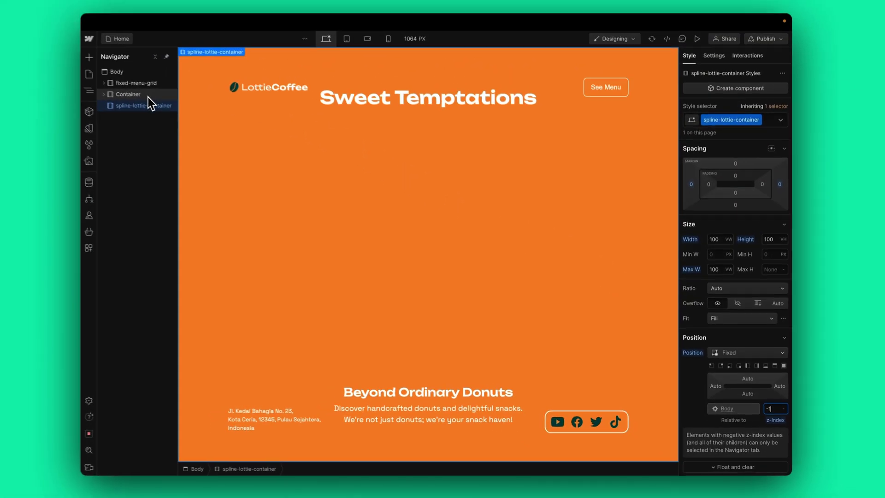
Drag the hero Container's orange background alpha down to nearly transparent
click(156, 102)
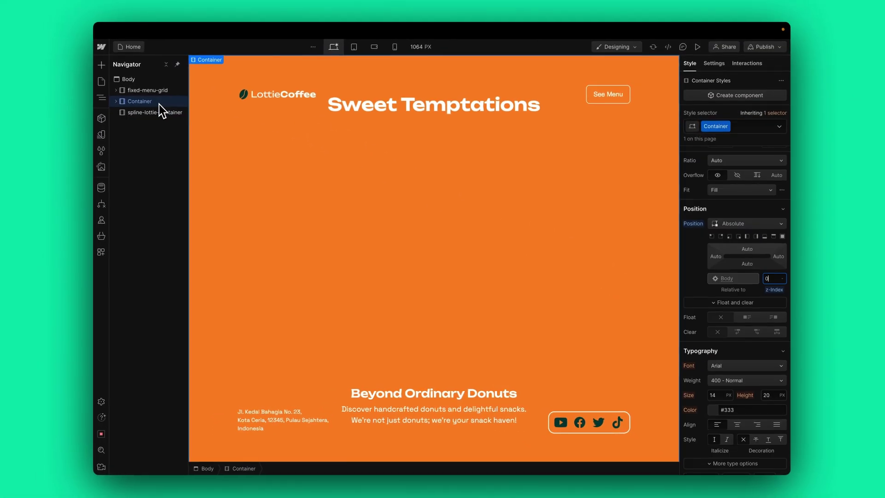
scroll(752, 284, down, 8)
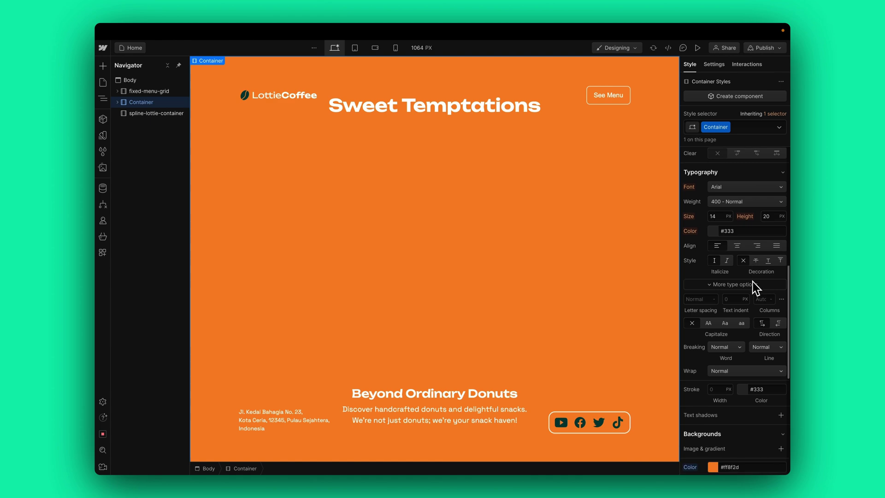
click(716, 328)
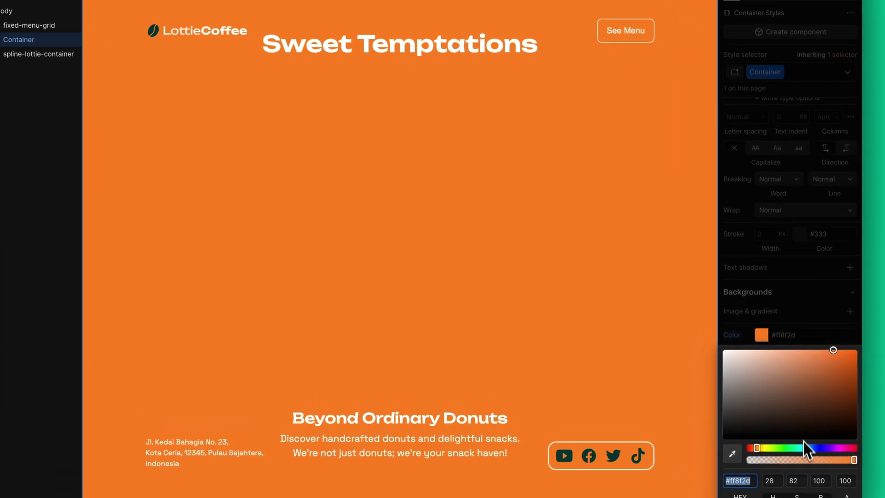
drag(804, 454, 750, 456)
click(722, 318)
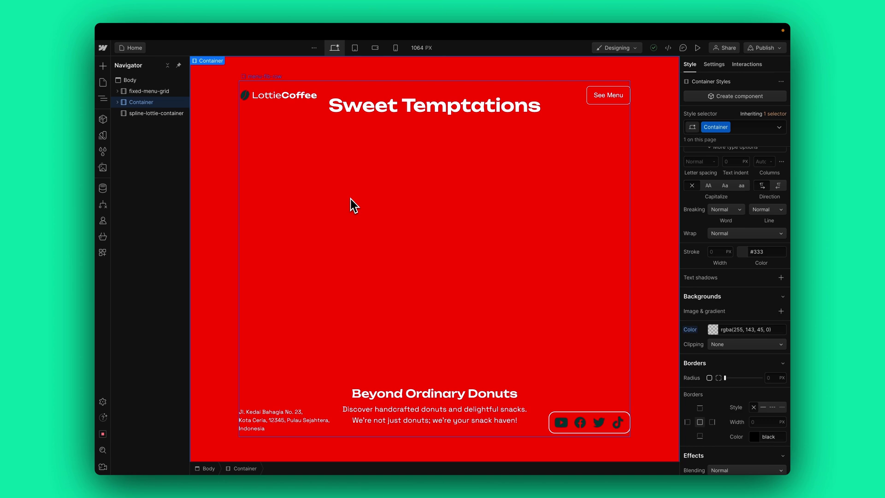
Nest a Spline Scene inside spline-lottie-container and paste the donut scene's URL into its settings
click(219, 155)
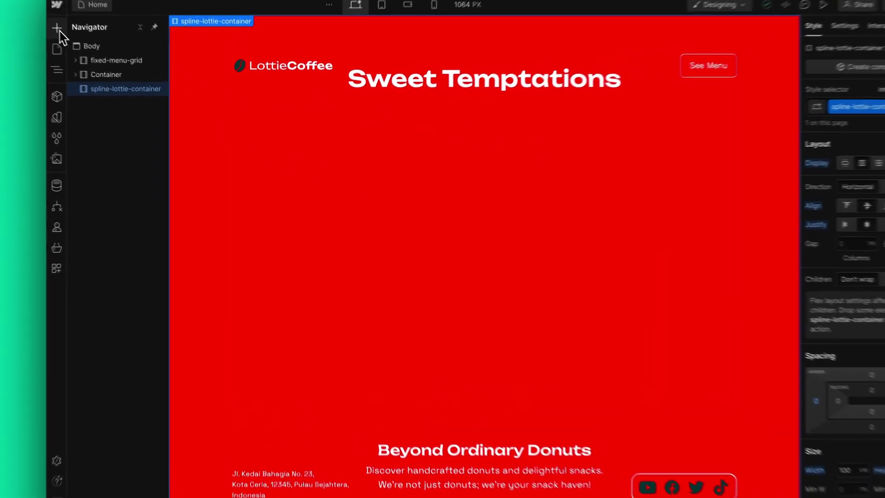
click(103, 66)
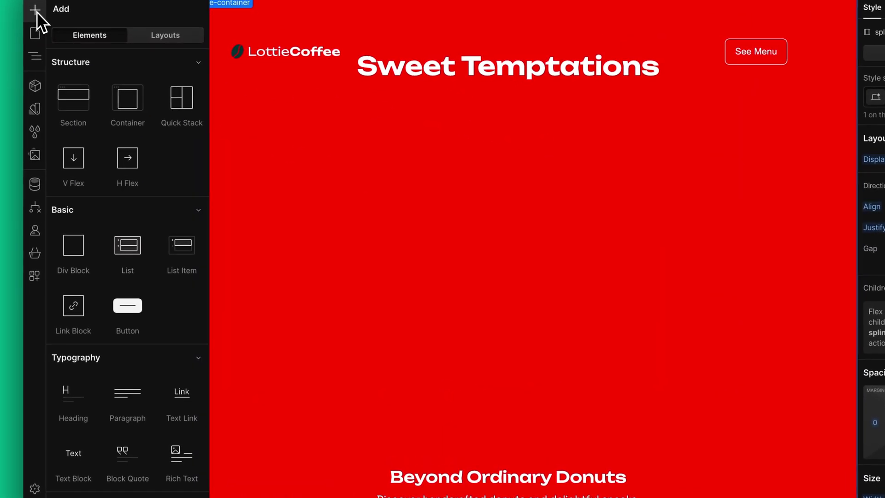
scroll(120, 220, down, 5)
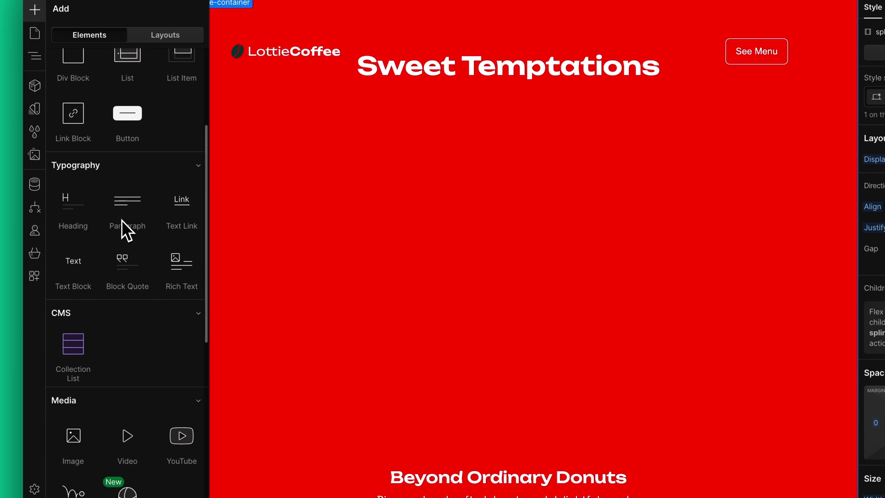
drag(128, 460, 126, 276)
drag(91, 107, 120, 97)
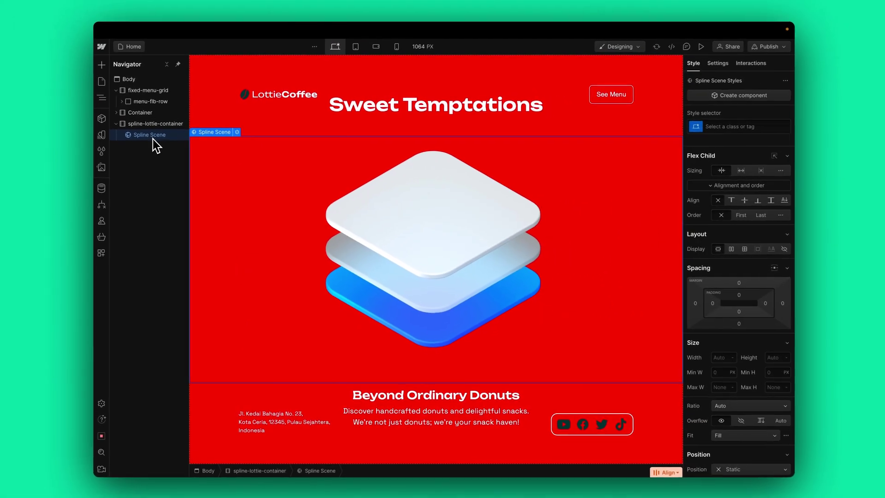
key(d)
key(super+v)
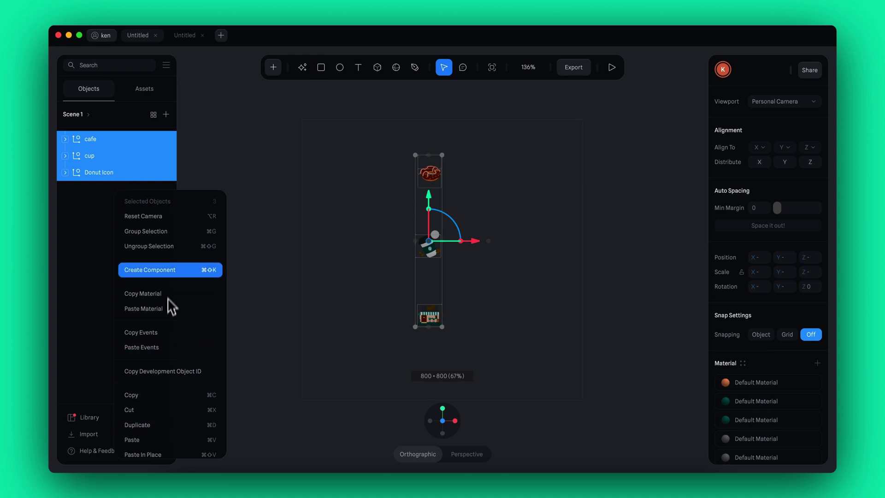
Group cafe, cup and Donut Icon as 'list' and turn the cup 180° on Y
click(167, 230)
text(list)
key(Return)
scroll(433, 247, up, 5)
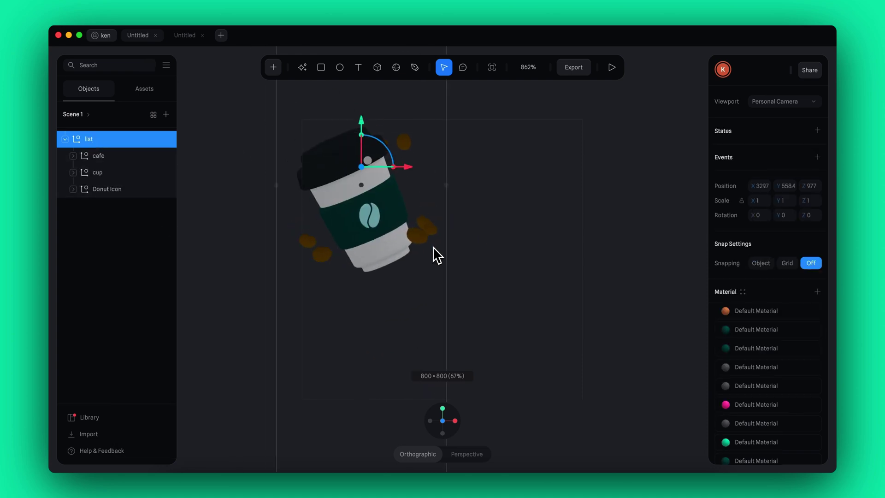
double_click(384, 228)
drag(379, 199, 307, 201)
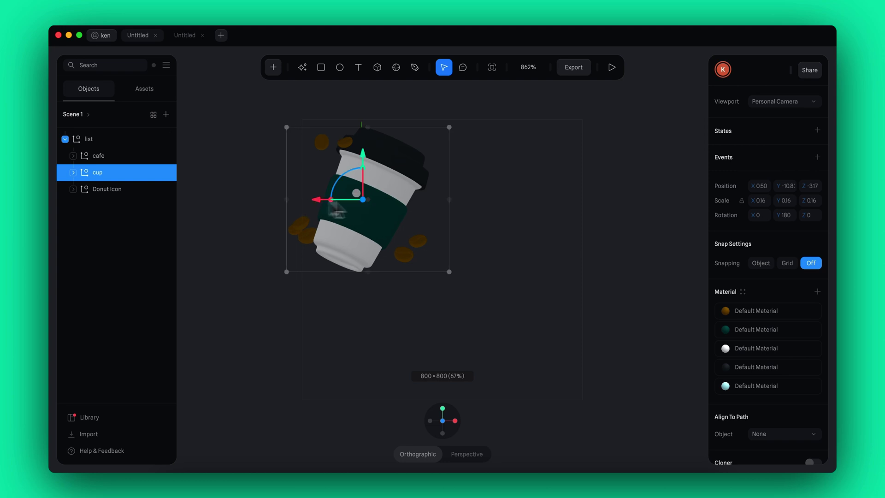
Rotate the list group to about 105° so the donut faces front
scroll(462, 212, down, 4)
click(462, 211)
click(433, 154)
drag(464, 227, 448, 242)
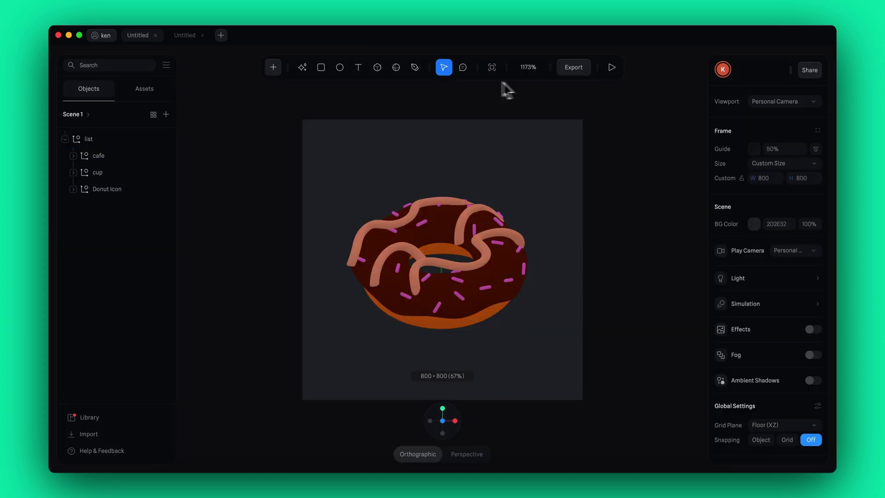
Set the viewer's Orbit, Pan, Zoom and Soft Orbit to No, update the viewer and copy its URL
click(492, 67)
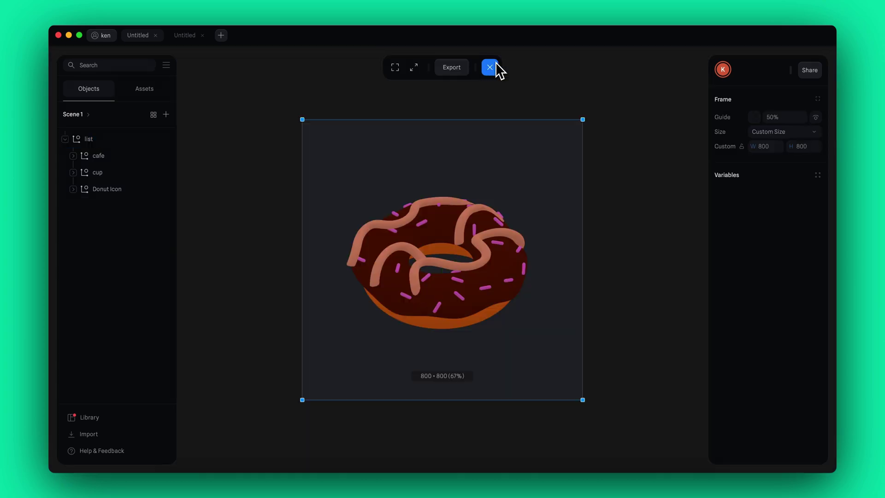
click(453, 67)
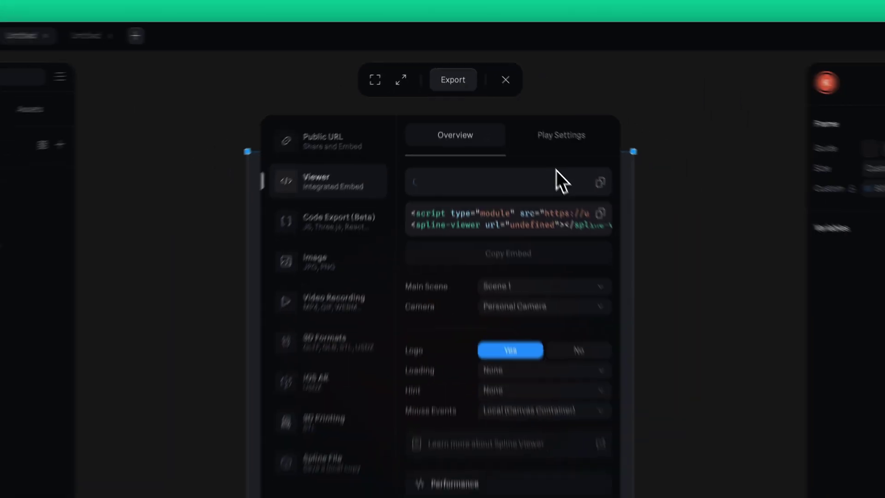
click(613, 180)
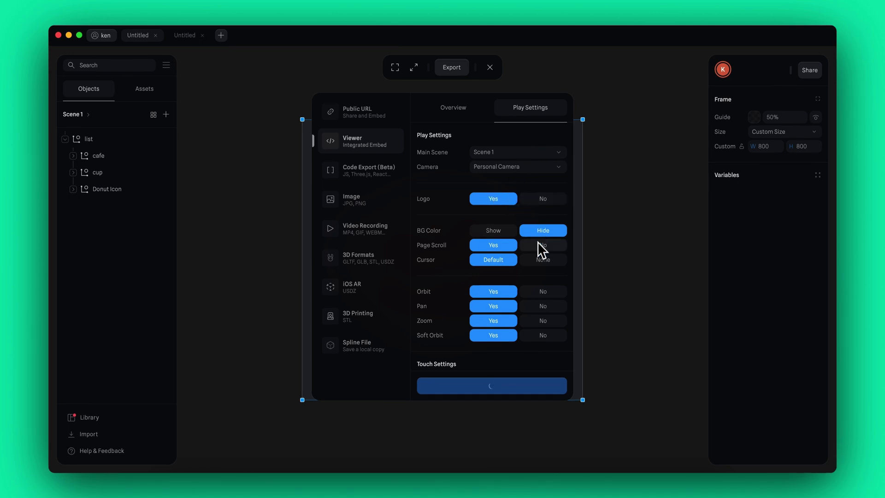
scroll(537, 247, down, 2)
click(547, 252)
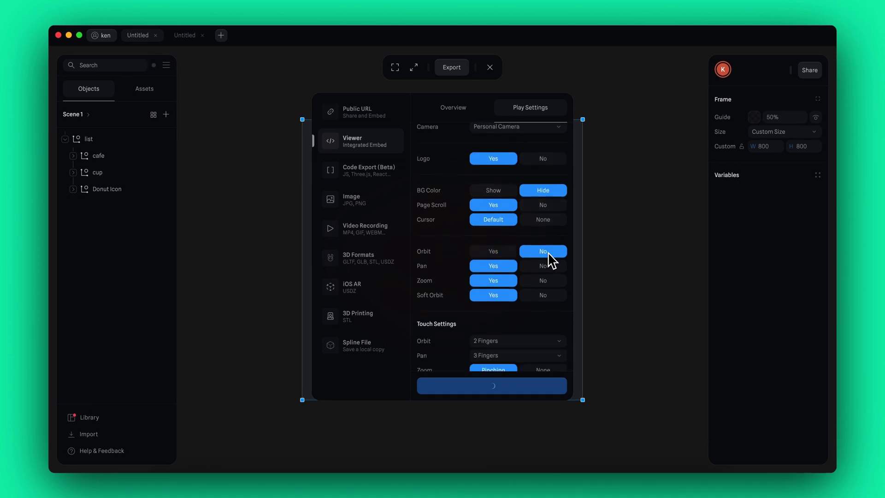
click(546, 295)
click(461, 111)
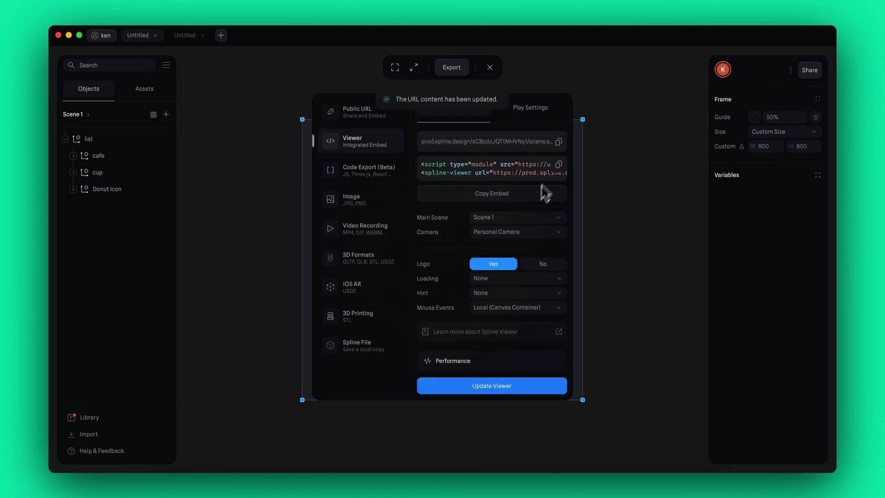
click(559, 141)
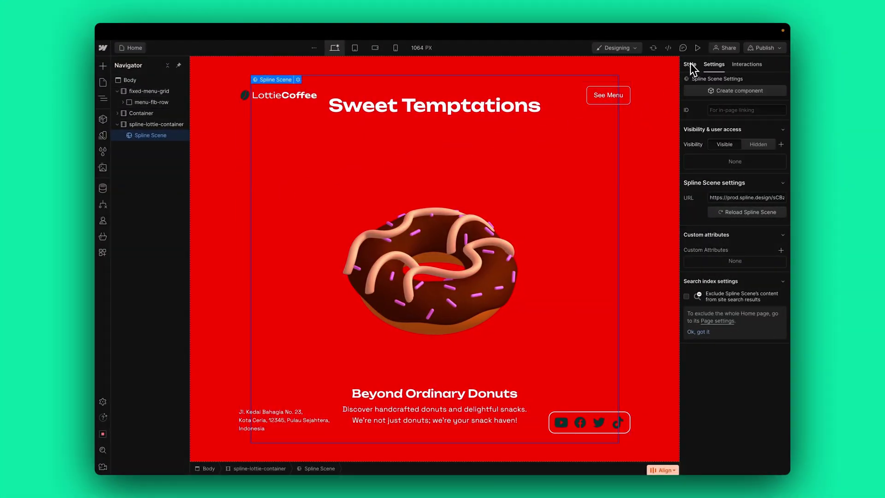
Give the Spline Scene a spline-item class sized 100vw by 100vh
click(690, 65)
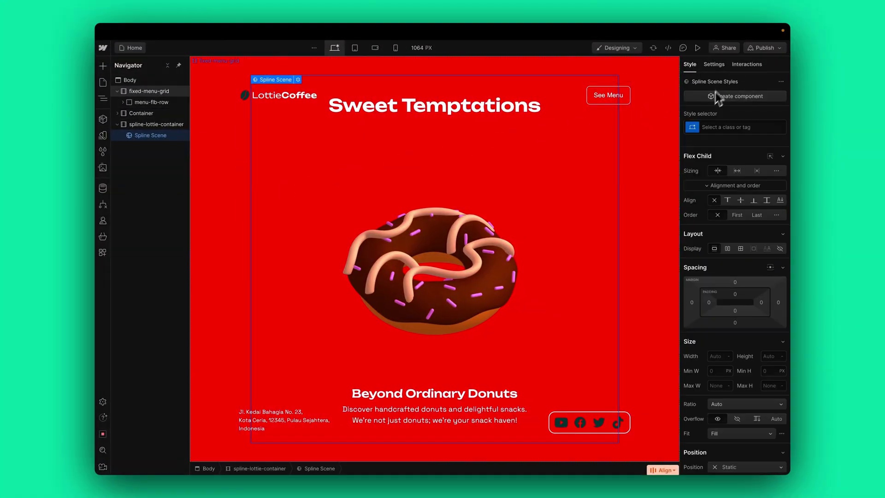
click(728, 127)
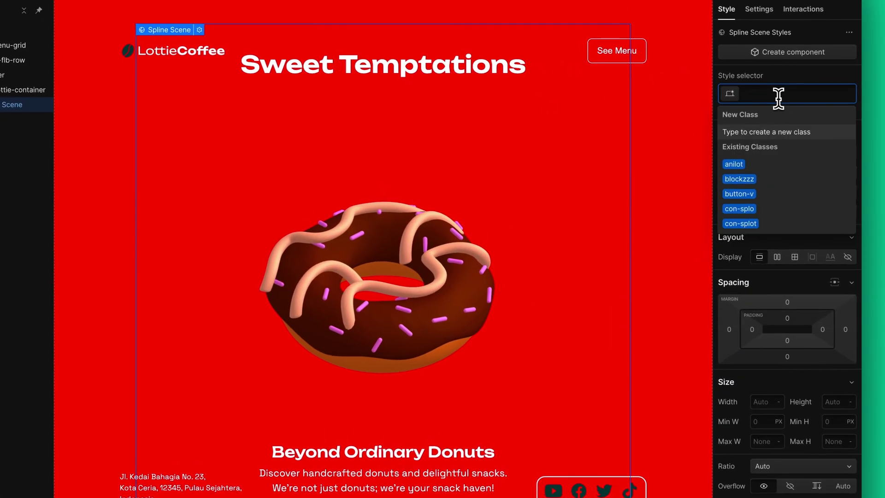
text(spline-item)
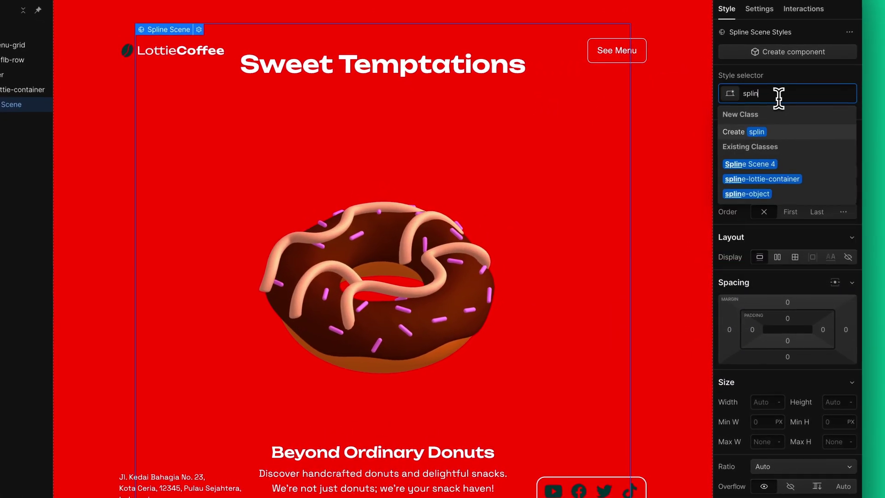
key(Return)
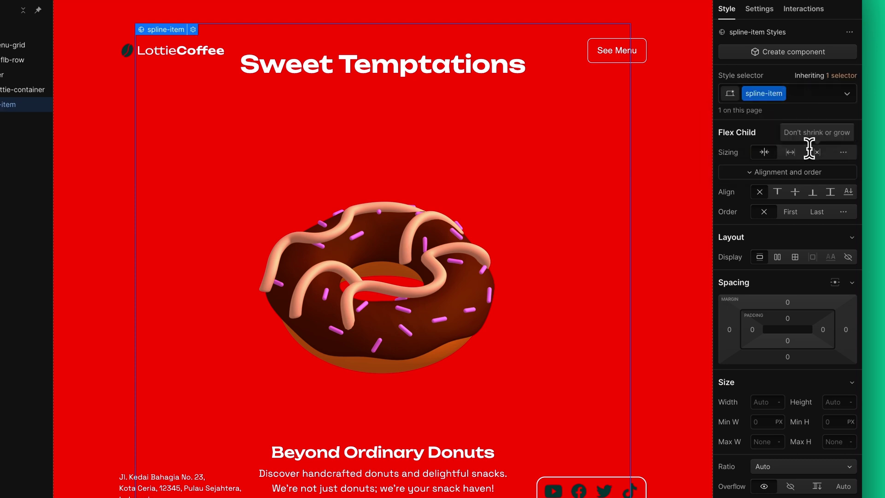
click(766, 403)
key(Tab)
text(1)
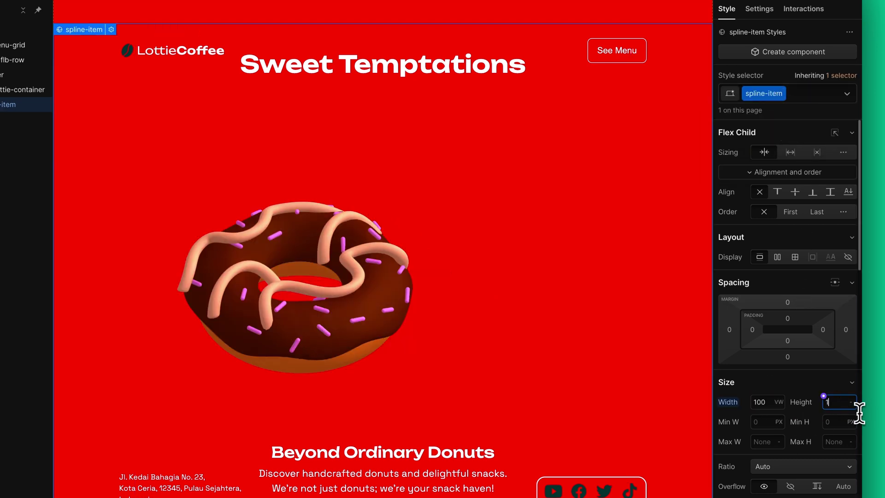
text(00vh)
key(Return)
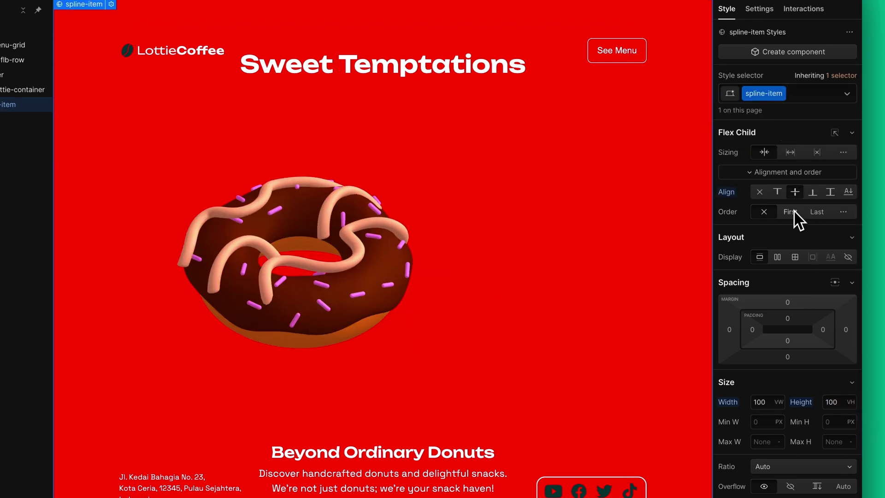
Make spline-item a centred flex layout with Position Fixed
click(777, 258)
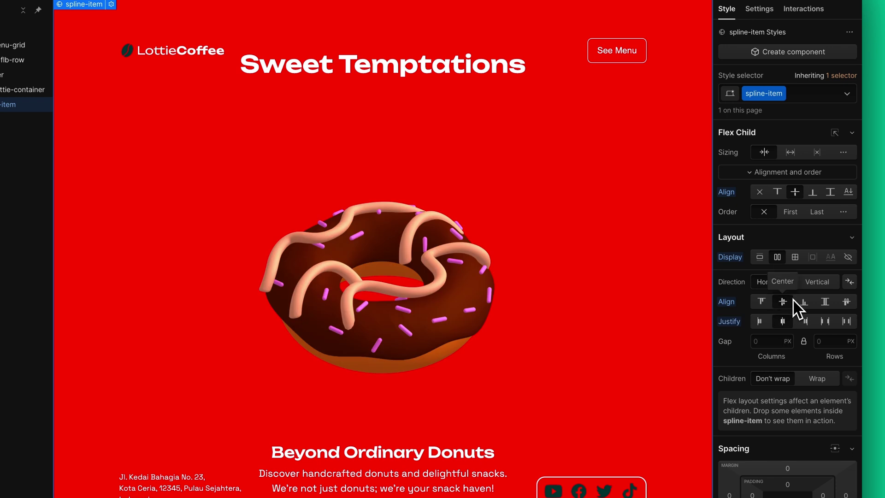
scroll(796, 308, down, 10)
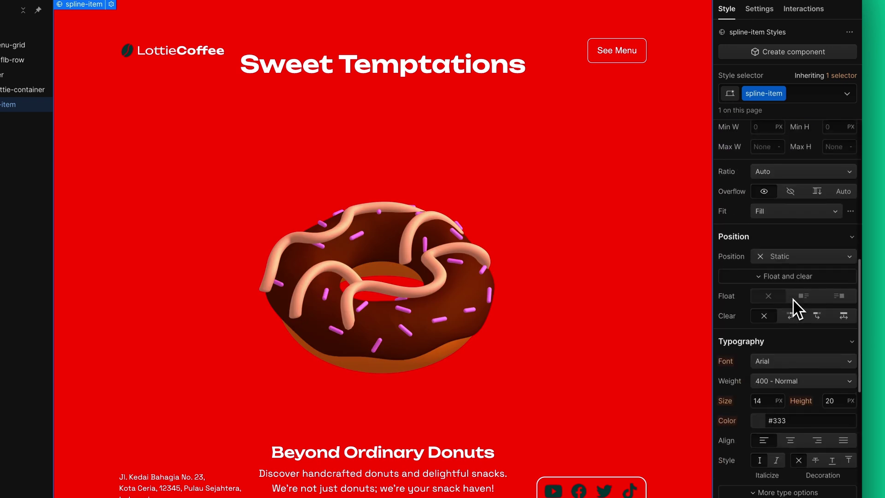
scroll(796, 308, down, 2)
scroll(796, 306, up, 3)
click(810, 271)
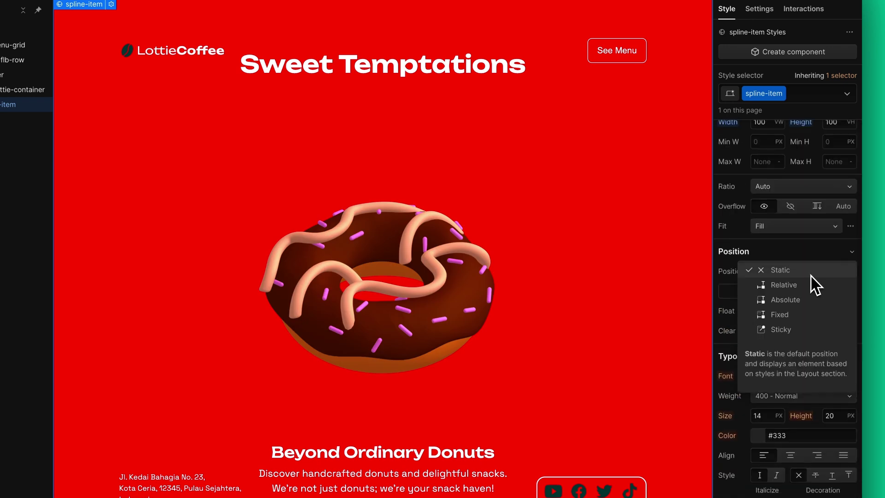
click(808, 315)
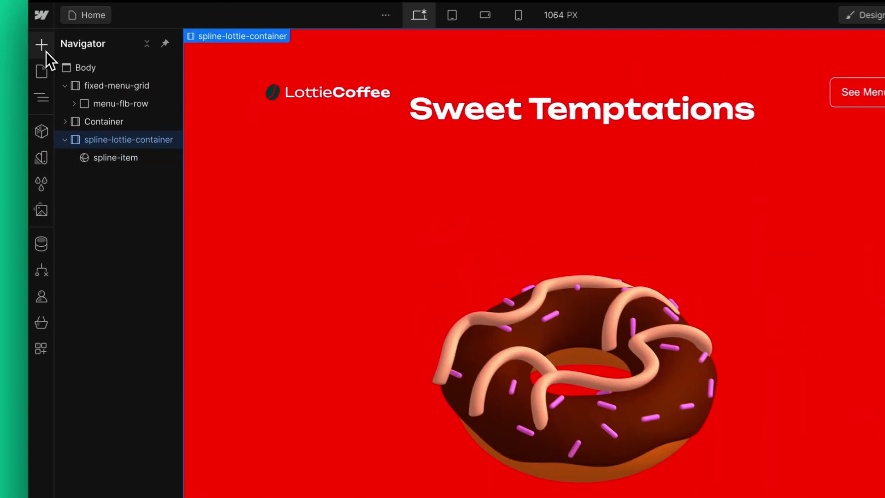
Add a Lottie Animation inside spline-lottie-container and load the downloaded frame JSON file
click(103, 66)
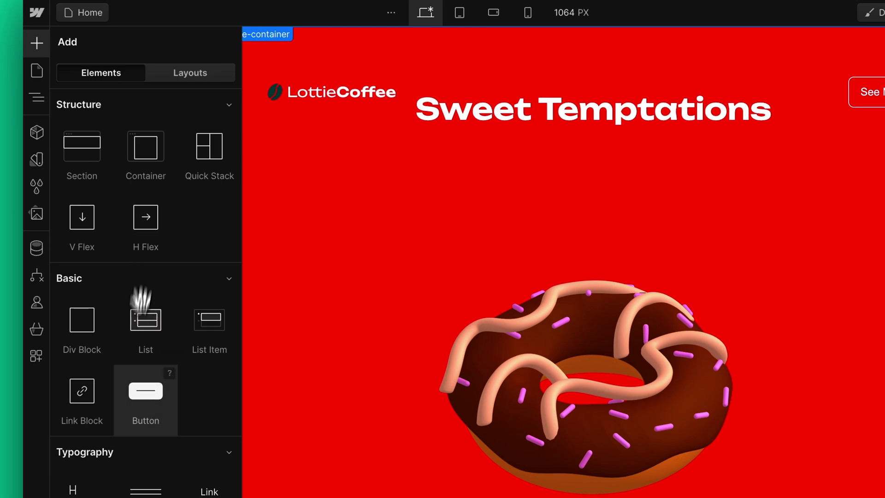
scroll(138, 350, down, 9)
drag(113, 438, 115, 178)
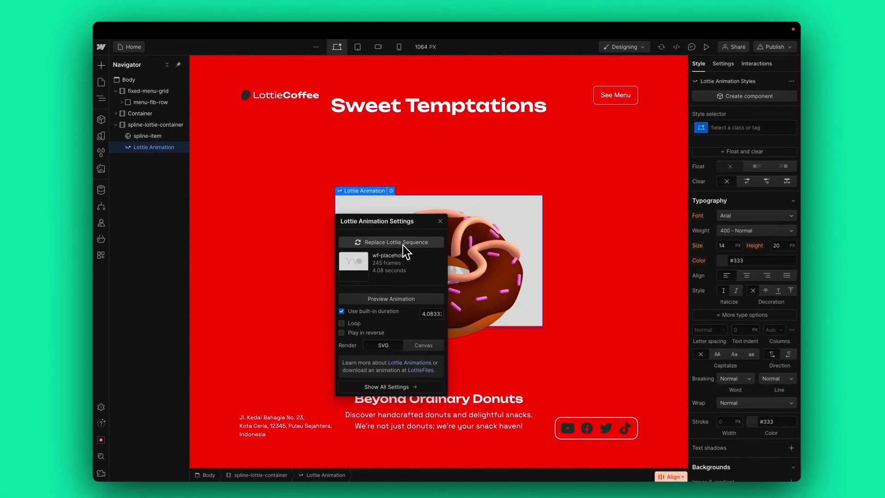
click(529, 336)
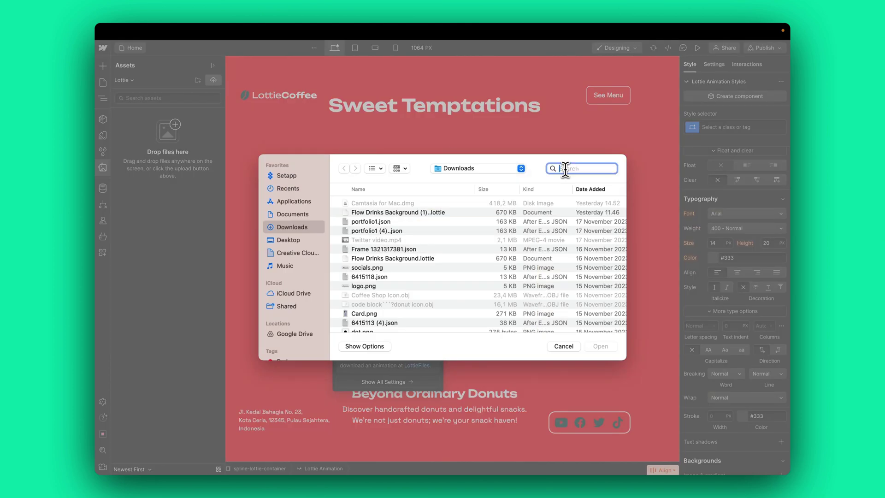
text(frame)
click(458, 192)
double_click(401, 308)
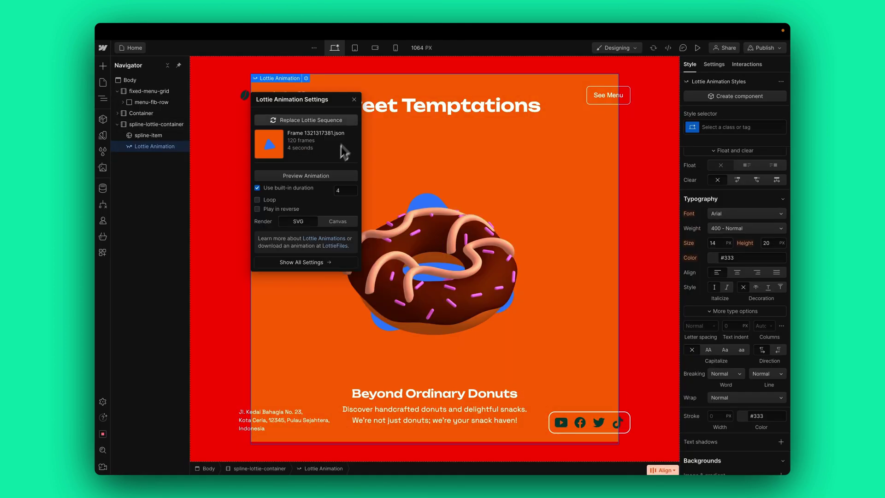
click(401, 150)
Class the animation lottie-bg, set its sizing to Grow, and preview the page
click(742, 128)
text(lottie-bg)
key(Return)
scroll(810, 343, up, 15)
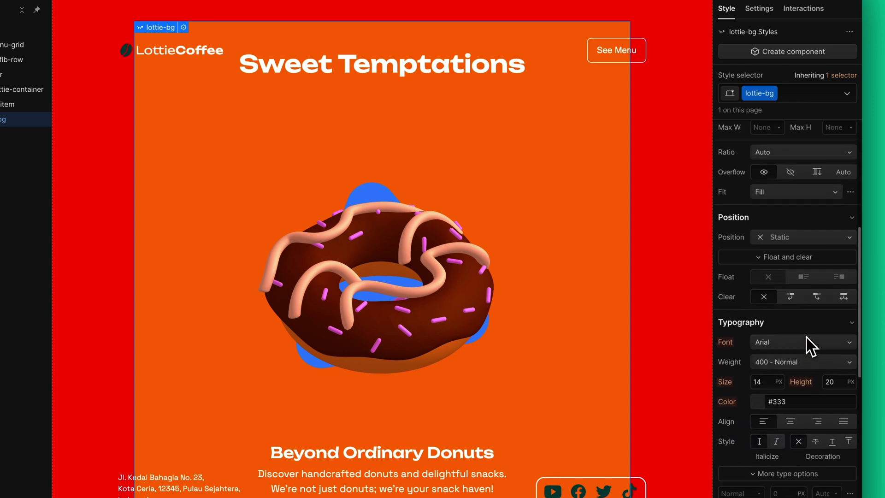
click(790, 152)
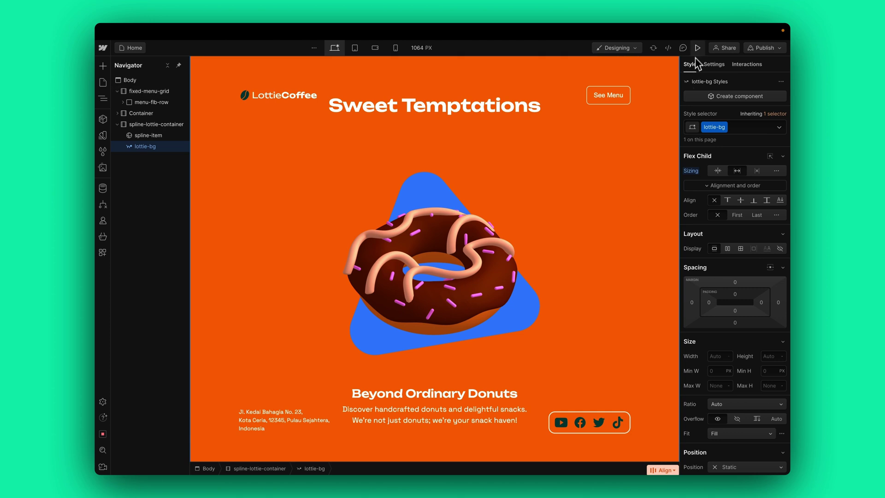
click(697, 48)
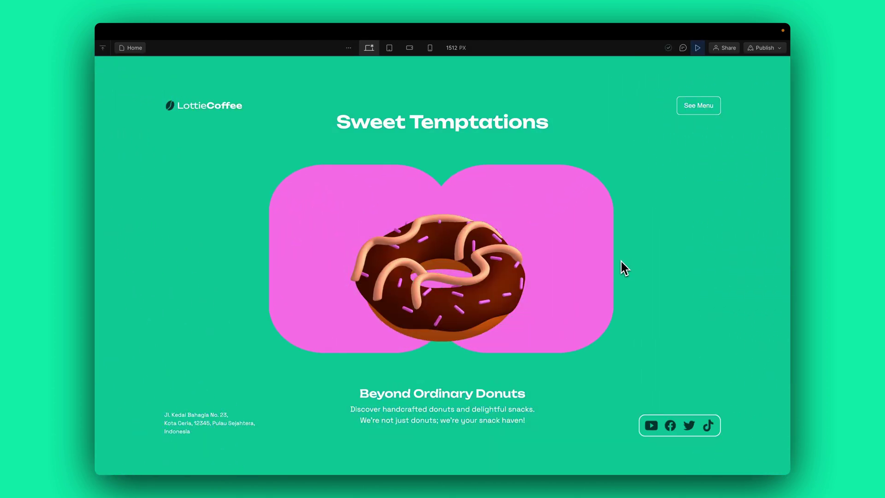
click(697, 49)
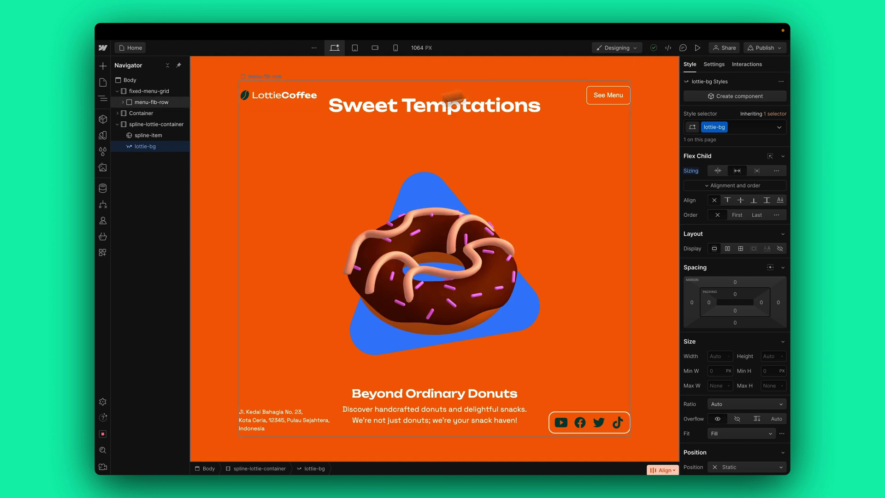
Add a While scrolling in view trigger to the Container playing a new scroll animation, spline-animation
click(419, 107)
key(h)
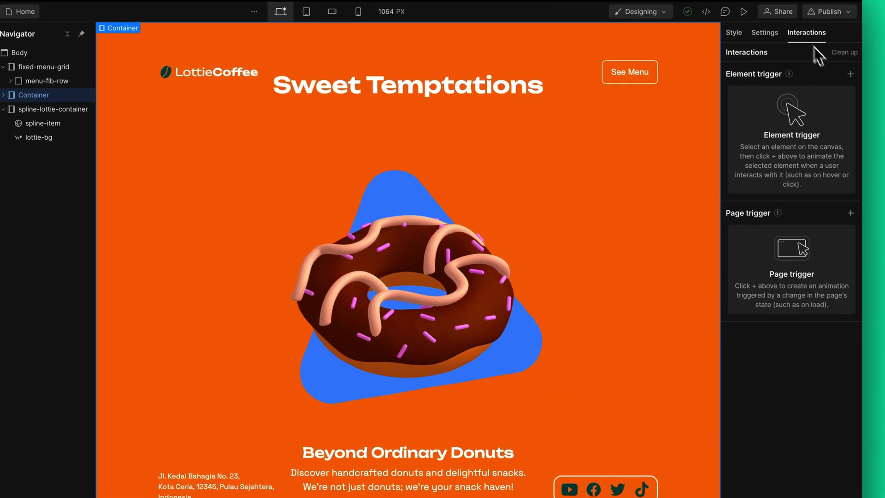
click(850, 78)
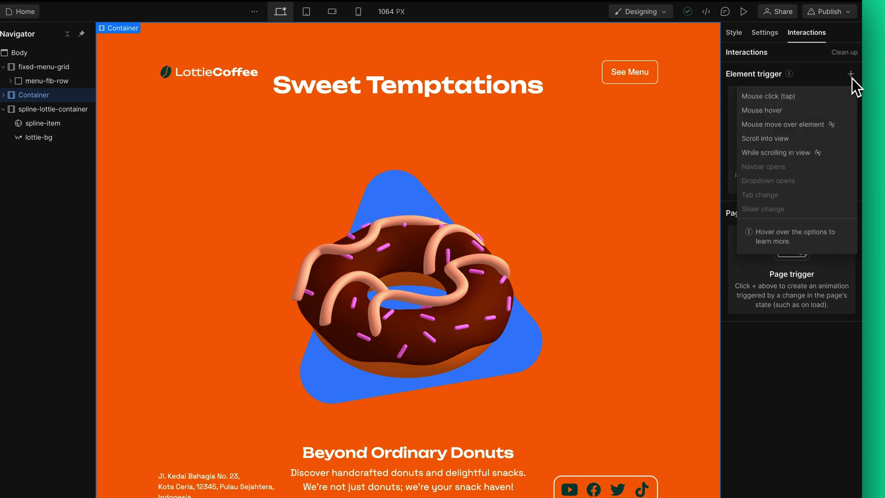
click(828, 149)
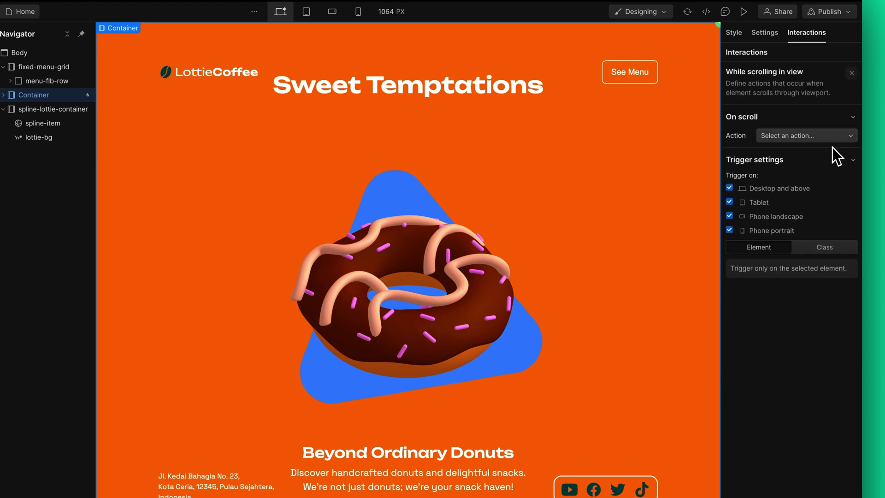
click(837, 138)
click(833, 161)
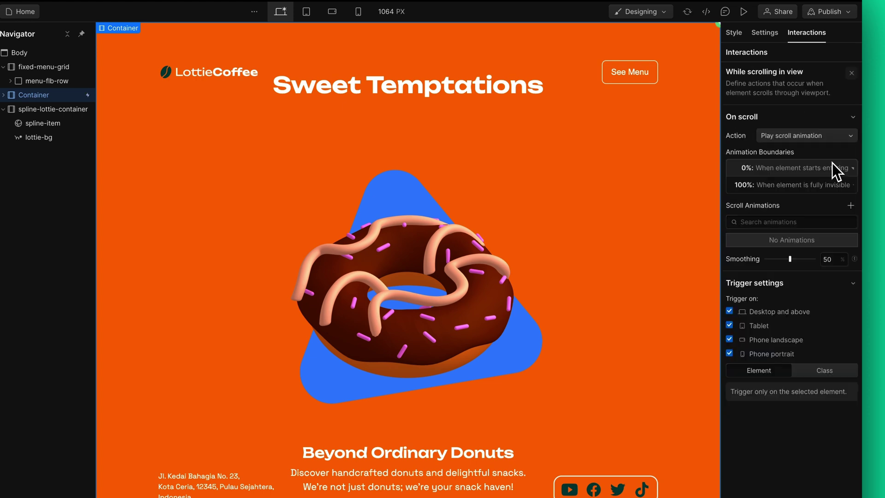
click(853, 211)
text(spline-animation)
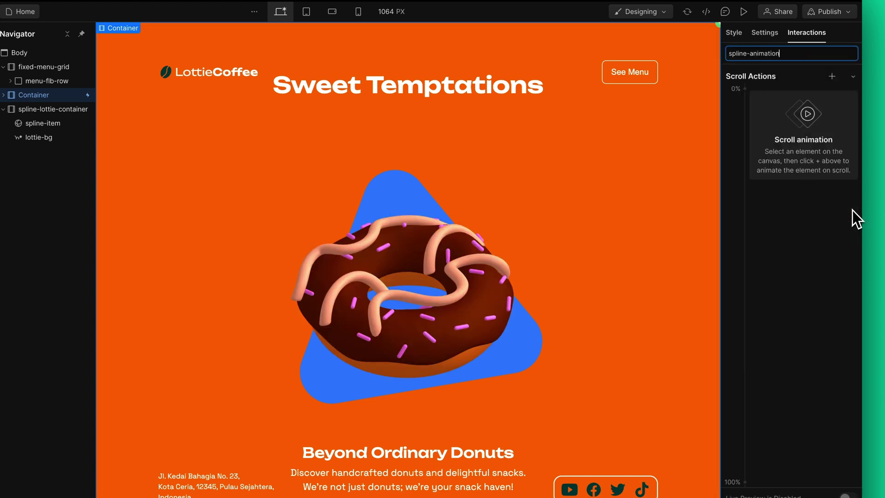
Name the animation spline-animation and add a Spline action targeting the list object
key(Return)
click(832, 77)
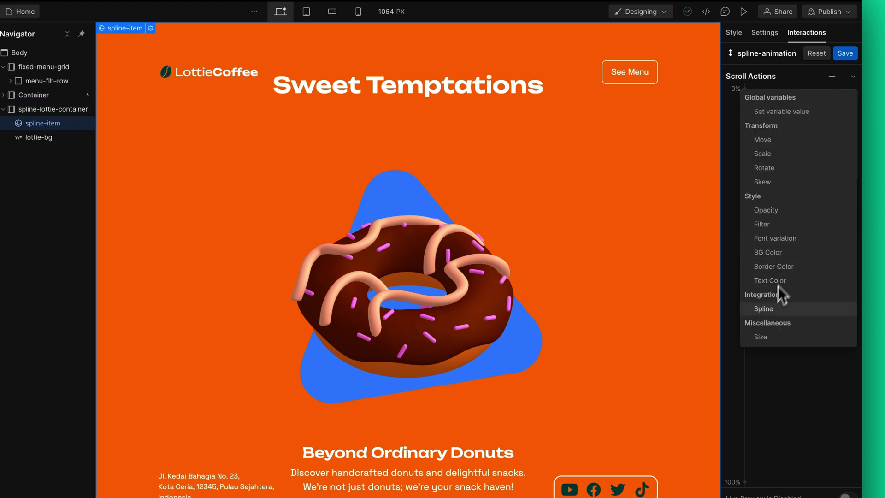
click(770, 308)
click(799, 396)
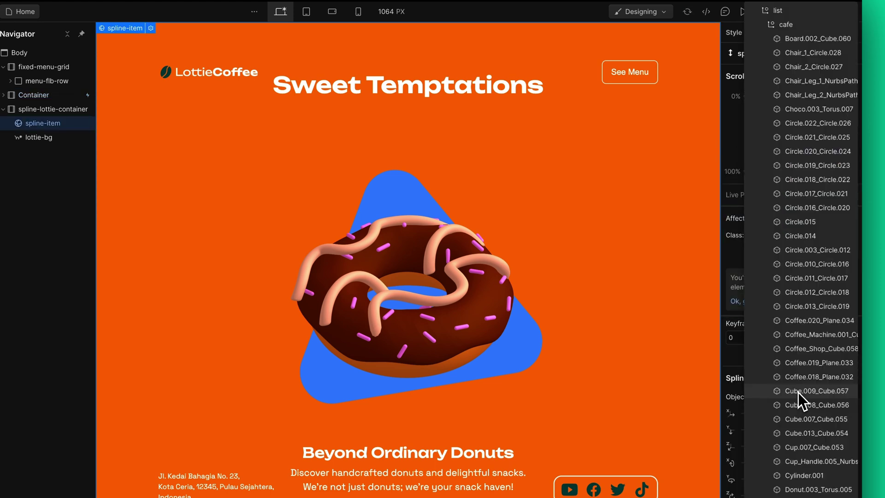
click(812, 12)
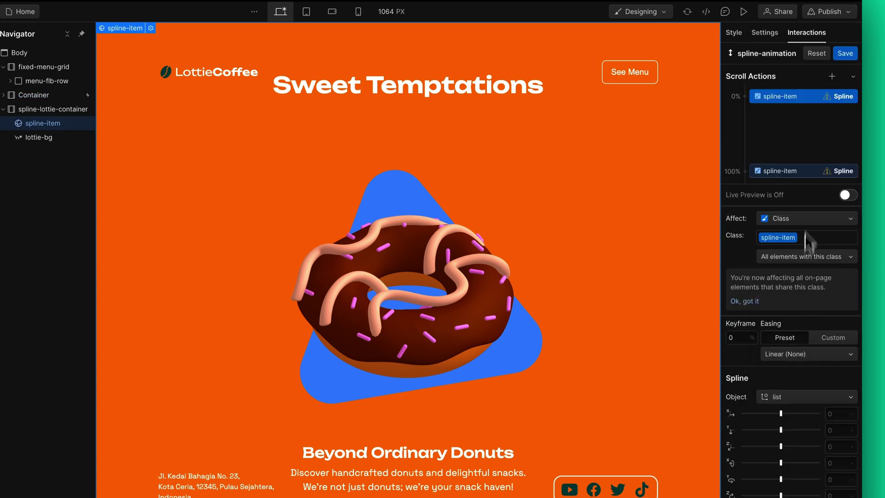
At the 100% keyframe, move the list object to Y 858 to reveal the coffee shop
click(818, 172)
click(788, 398)
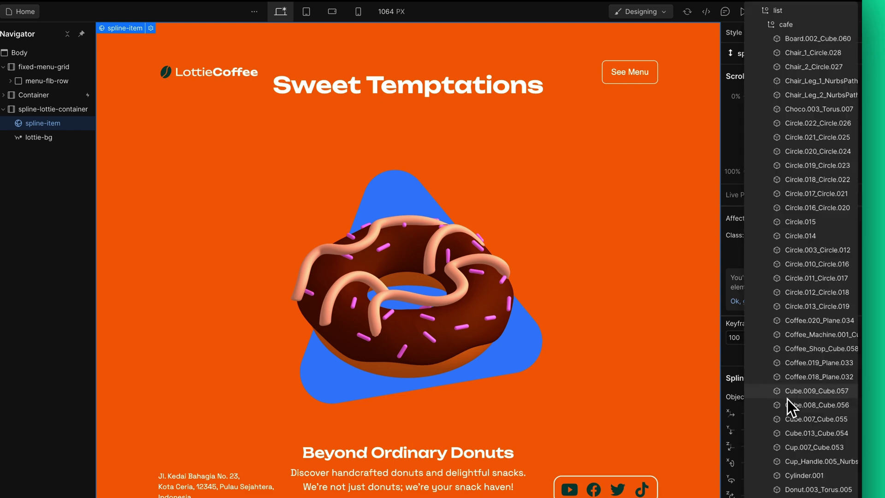
click(823, 12)
drag(781, 430, 813, 430)
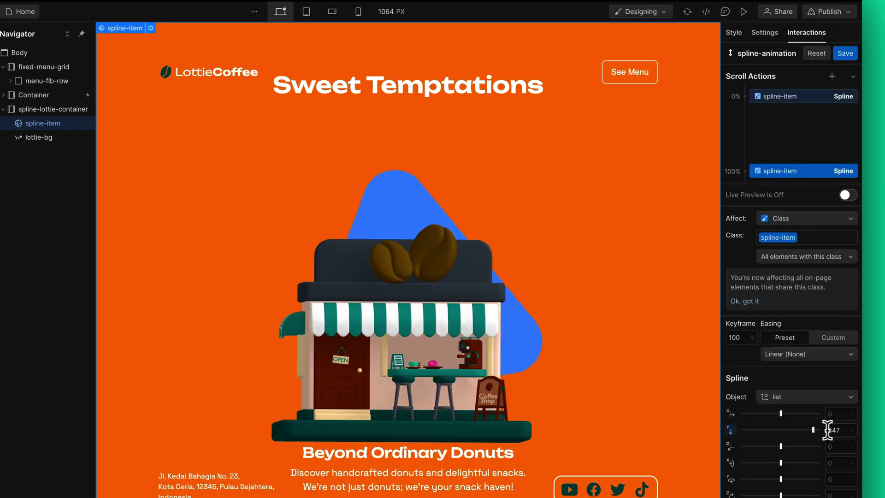
key(Up)
key(Up)
key(Up)
key(Up)
key(Up)
key(Up)
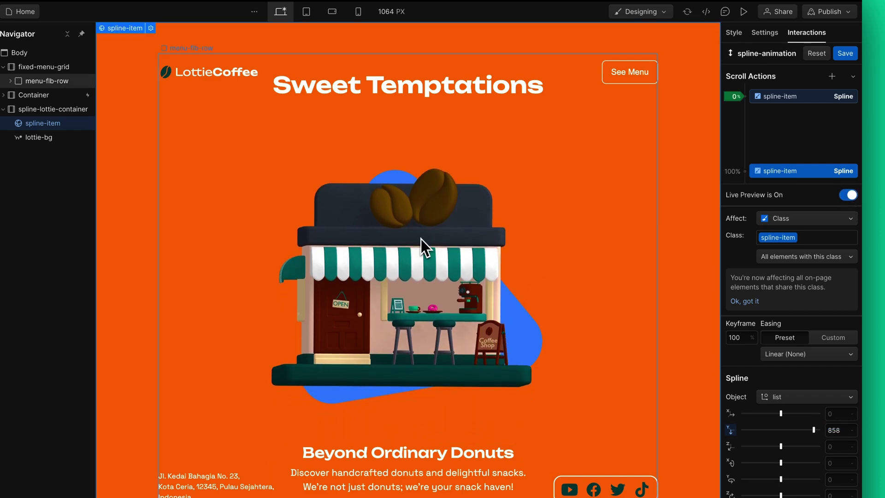
Set the starting keyframe's Y position to 0 and turn on live preview
click(784, 96)
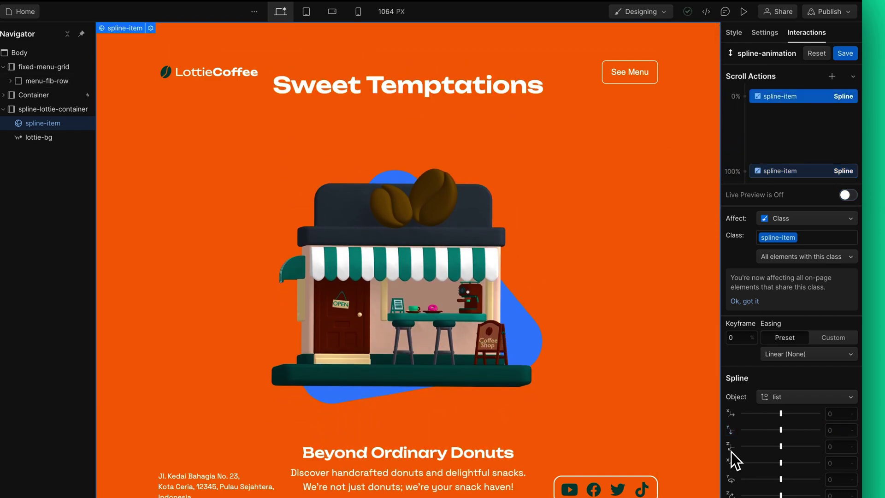
click(731, 430)
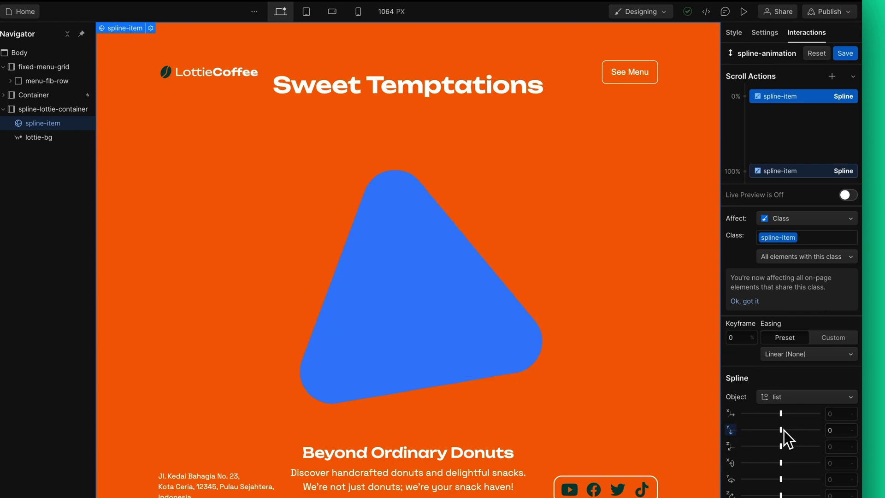
click(847, 195)
scroll(491, 253, down, 5)
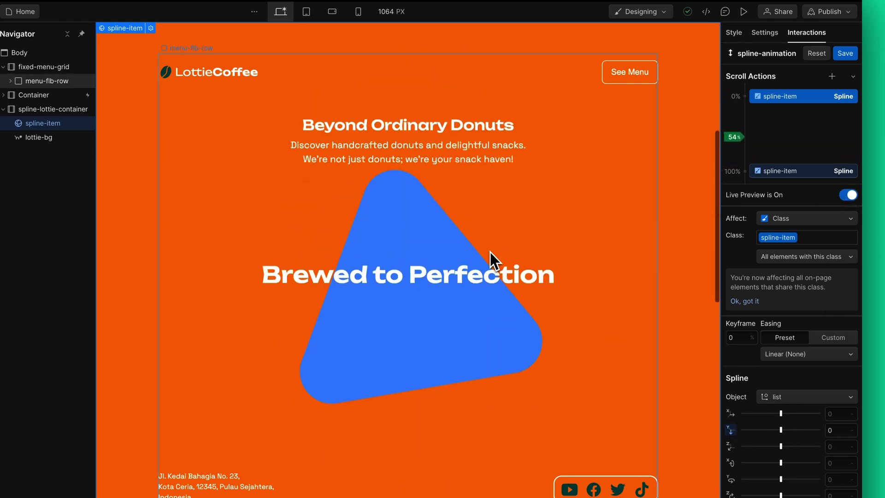
scroll(490, 252, up, 3)
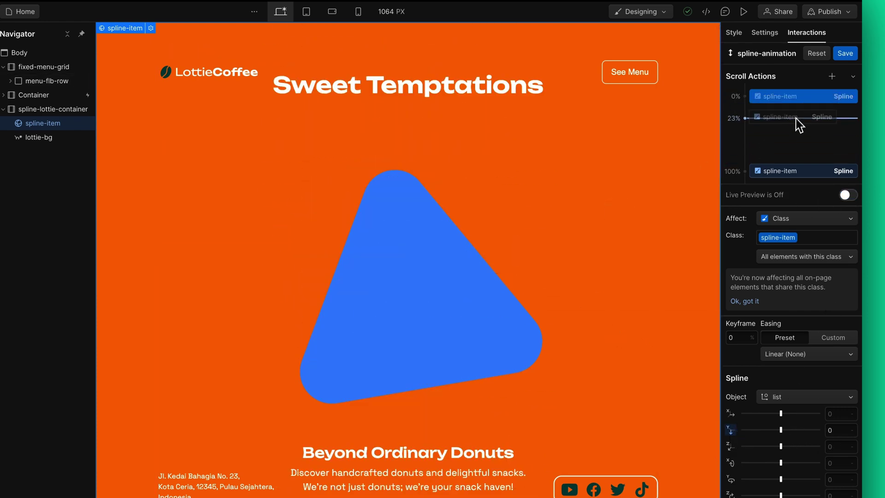
Move the starting keyframe to 33% and raise the list's Y to 542 so the donut shows
drag(795, 126, 802, 119)
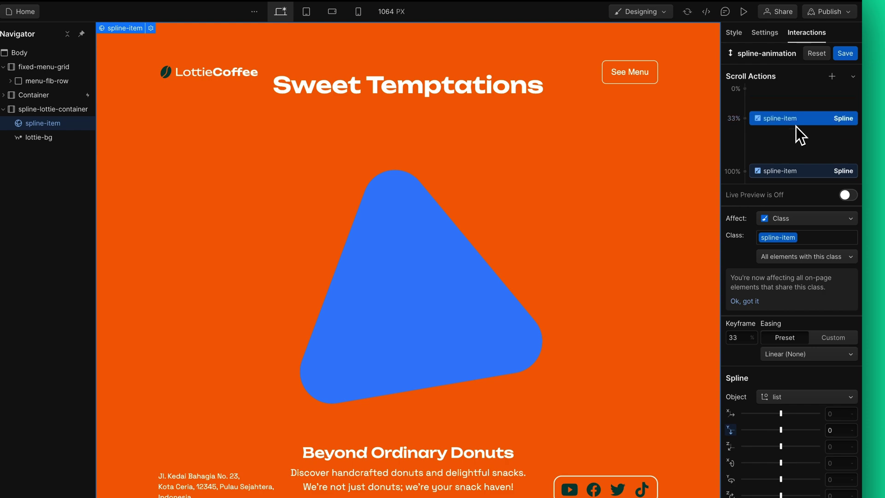
scroll(458, 269, down, 4)
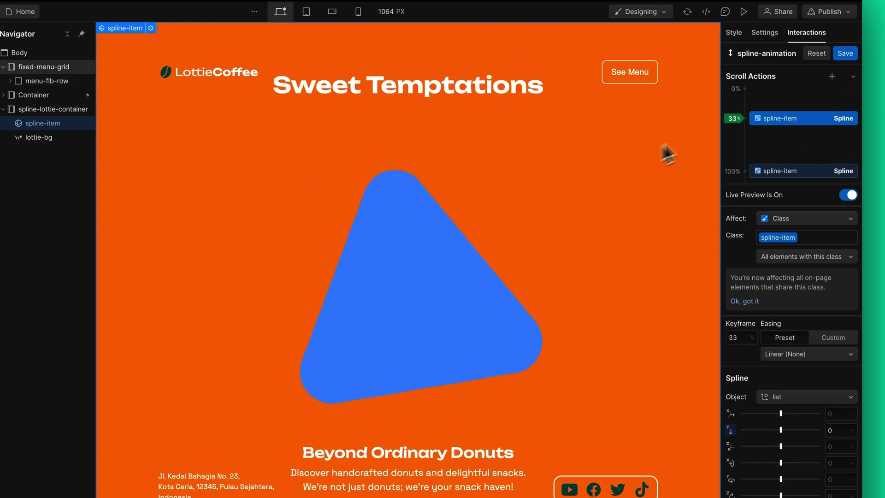
drag(780, 430, 800, 431)
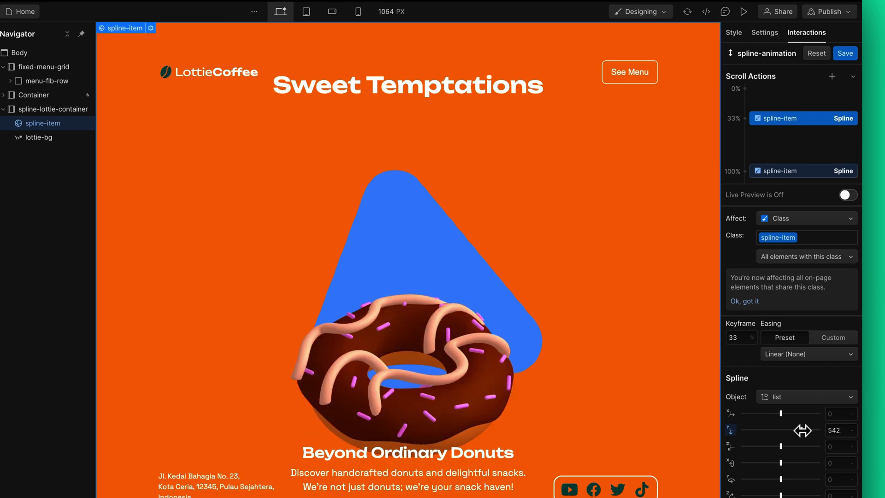
Save spline-animation, then preview the page and scroll down to the Café Harmony section
click(845, 53)
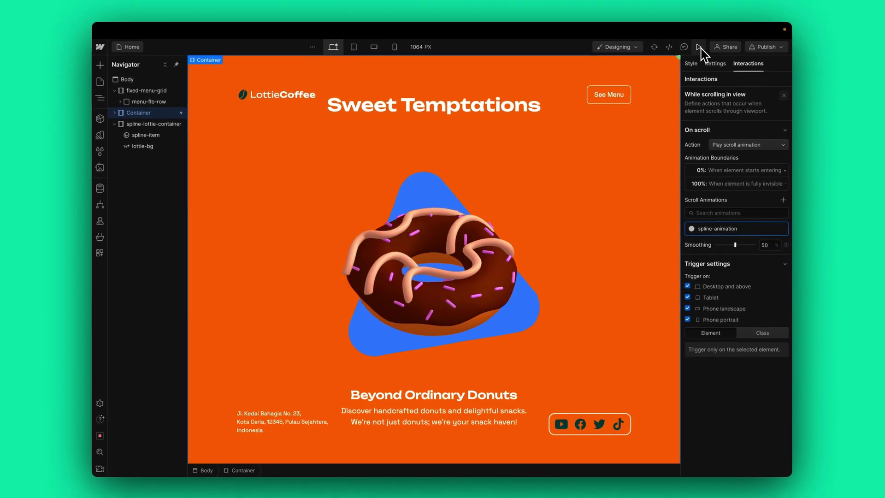
click(744, 11)
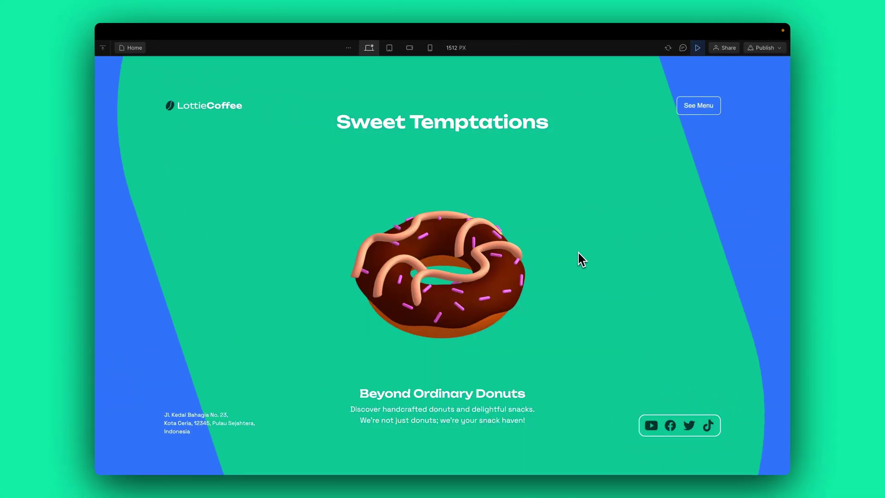
scroll(577, 253, down, 15)
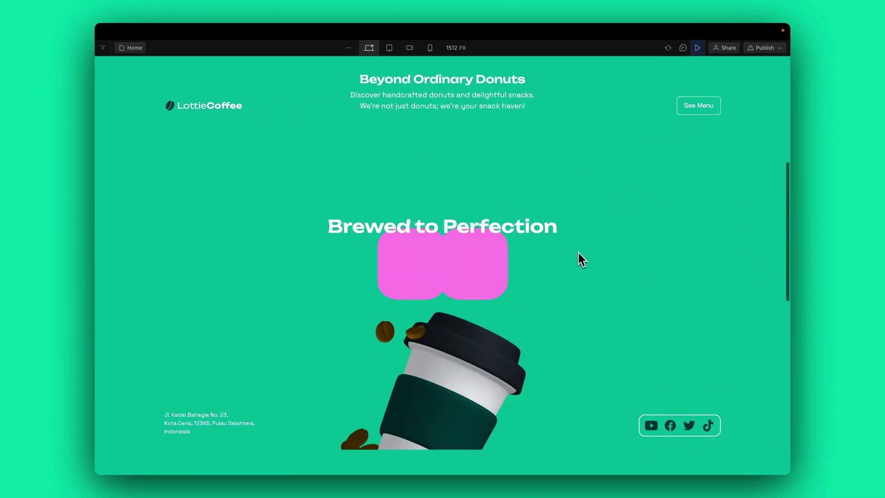
scroll(577, 252, up, 15)
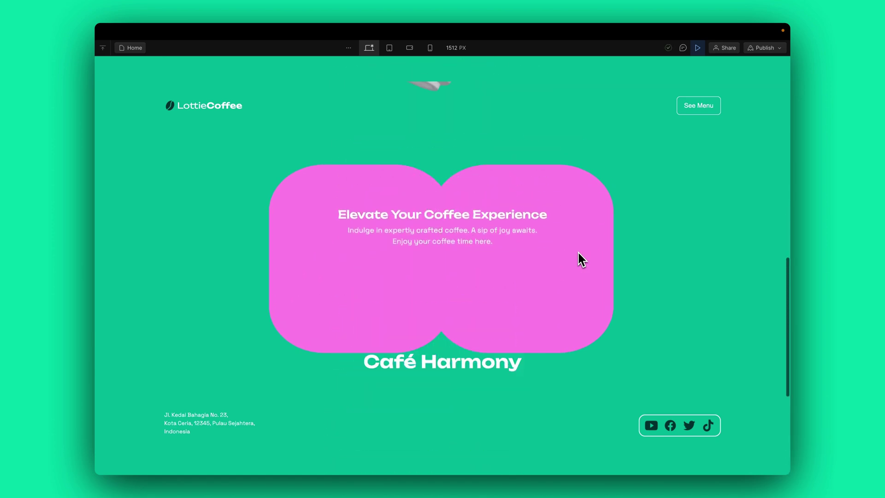
scroll(578, 252, down, 15)
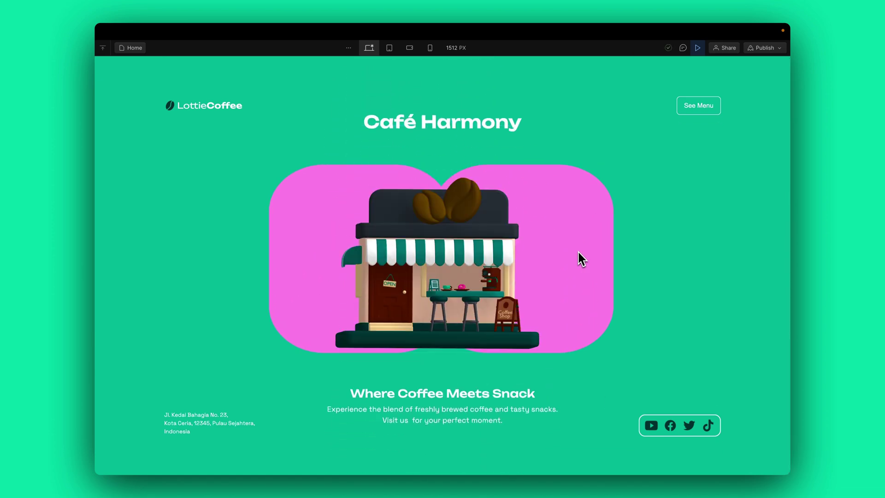
Exit preview and reopen spline-animation at the 33% keyframe with live preview on
click(698, 49)
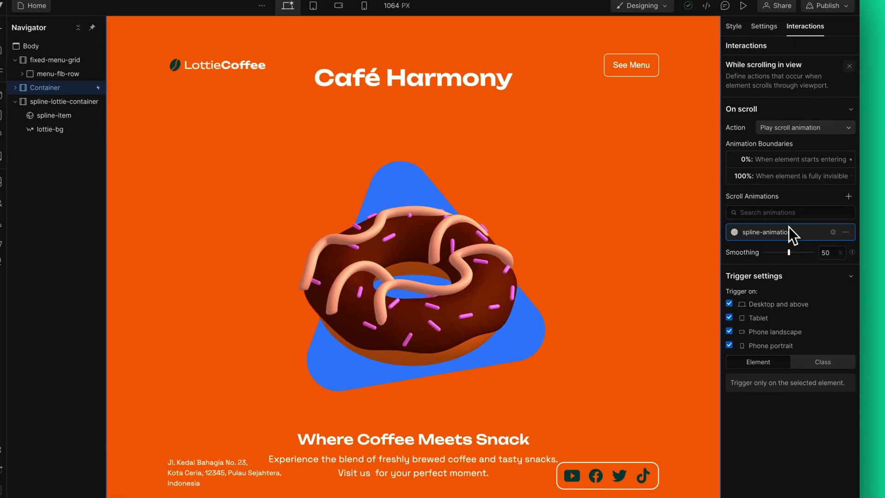
click(730, 227)
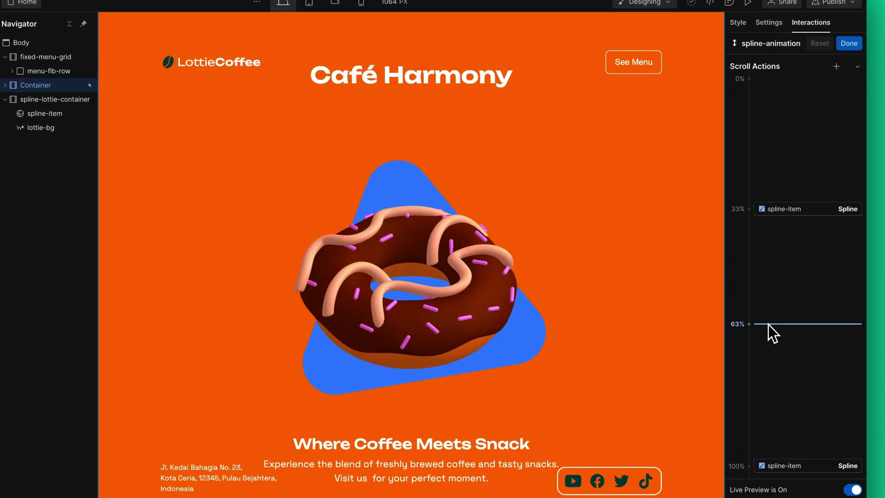
click(809, 210)
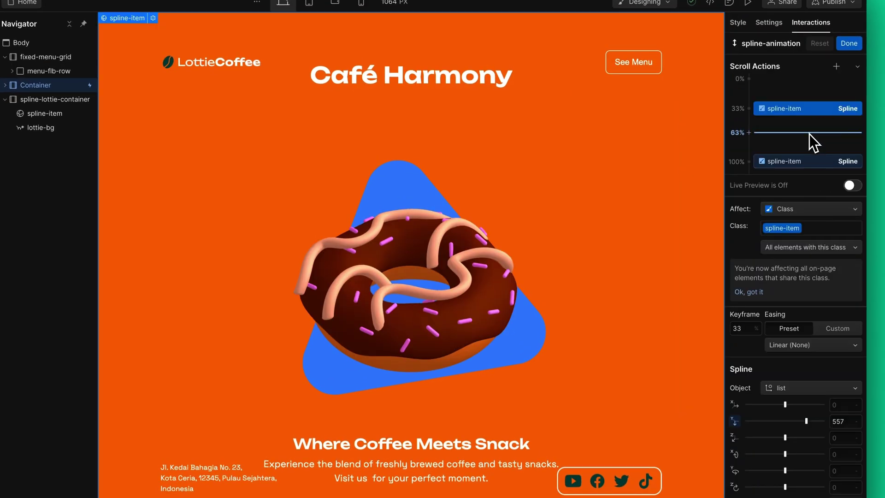
click(852, 184)
scroll(444, 238, down, 5)
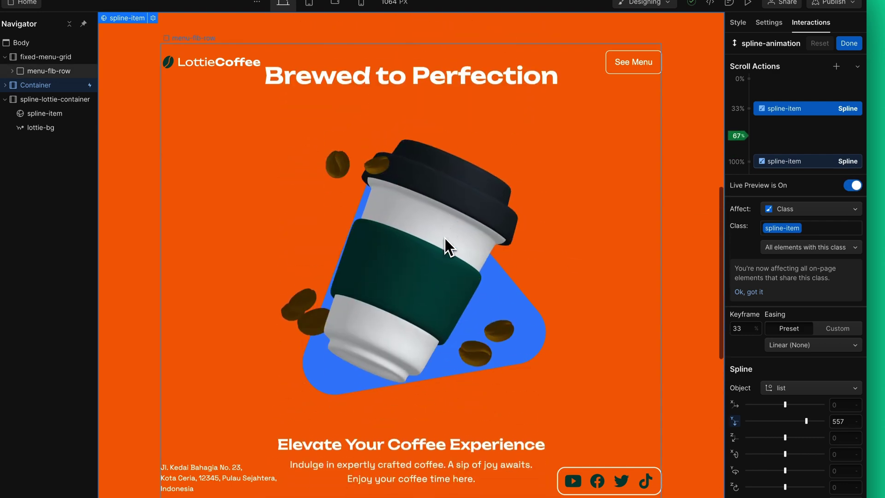
Add a Spline keyframe at 69% setting the list's Y position to 706
click(756, 137)
click(765, 365)
drag(785, 421, 811, 421)
key(Up)
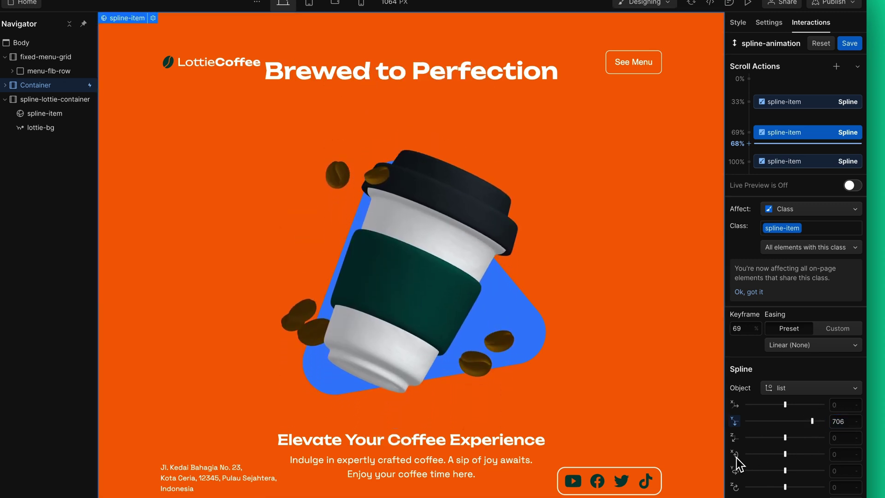
Set the list object's Y rotation to 6.2 at the 100% keyframe
click(736, 470)
click(822, 102)
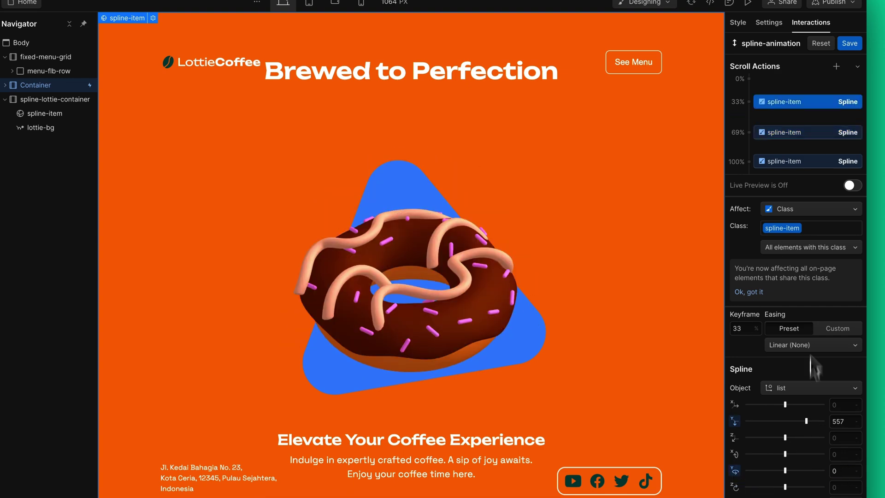
click(822, 161)
click(852, 185)
scroll(519, 252, down, 10)
scroll(518, 251, down, 5)
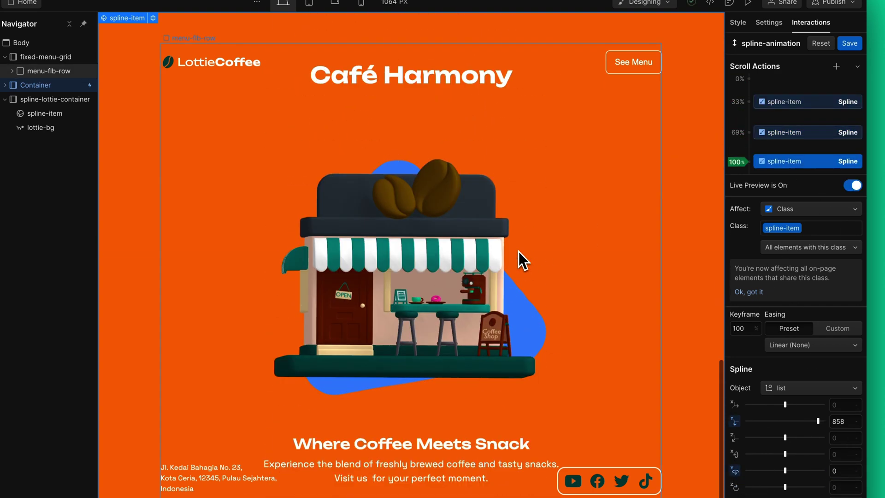
text(6.2)
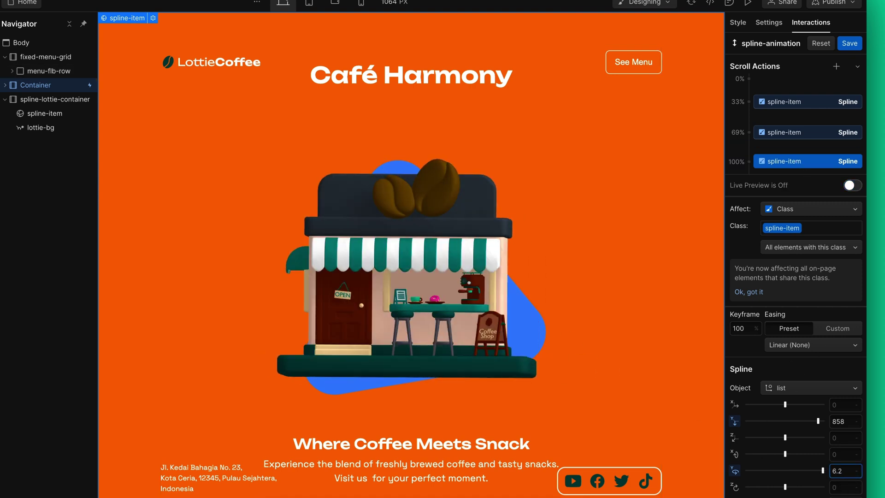
Save spline-animation and check the scrolling in preview before returning to the designer
click(849, 43)
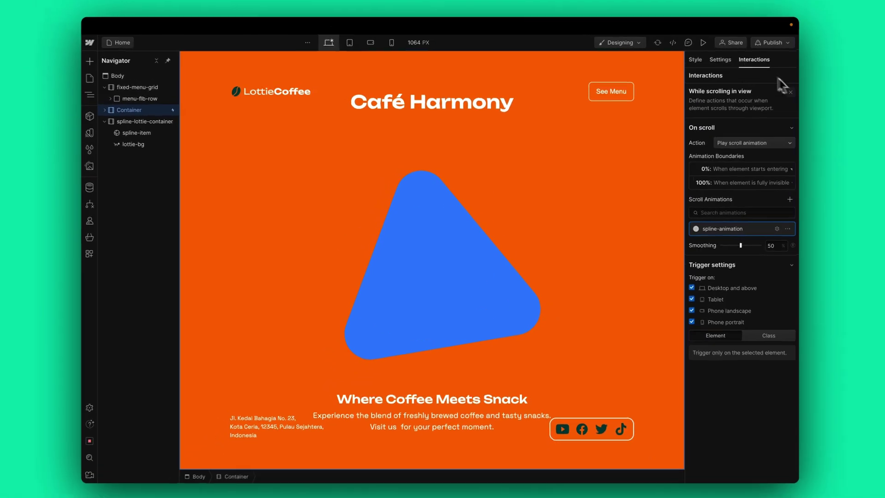
click(697, 48)
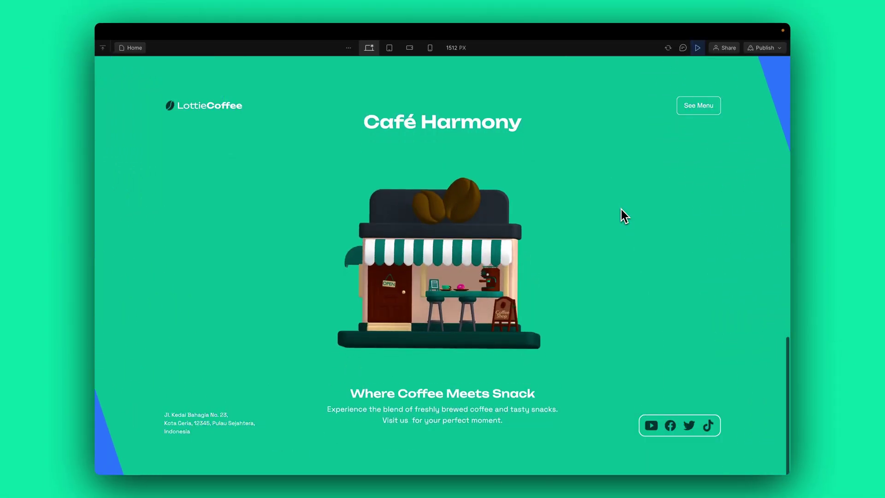
scroll(621, 209, down, 10)
scroll(621, 210, down, 3)
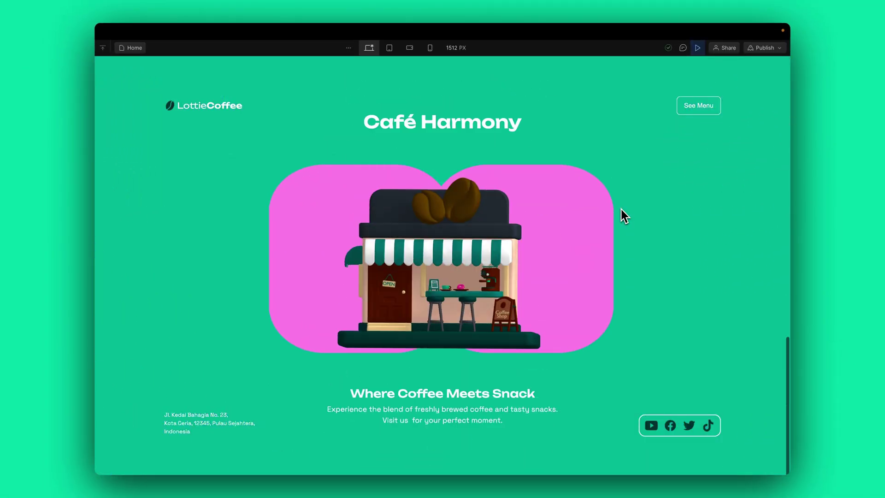
click(697, 47)
Add a While scrolling in view trigger that plays a new scroll animation
click(782, 96)
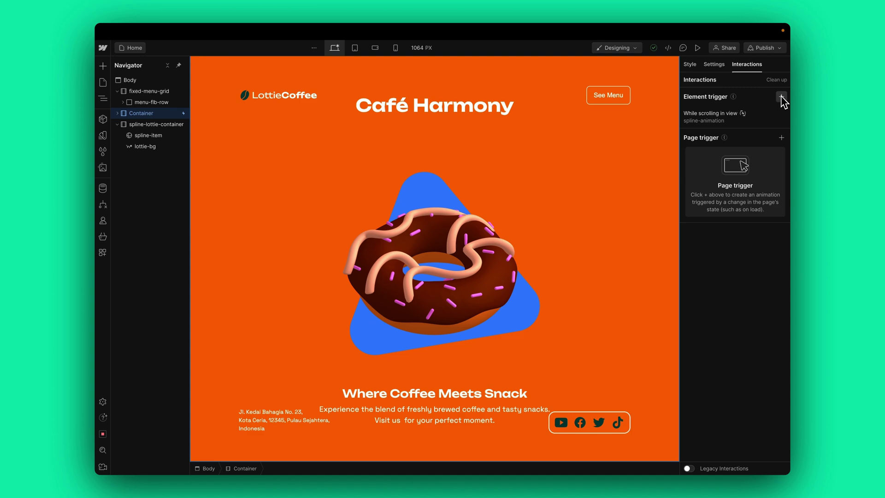
click(780, 117)
click(758, 160)
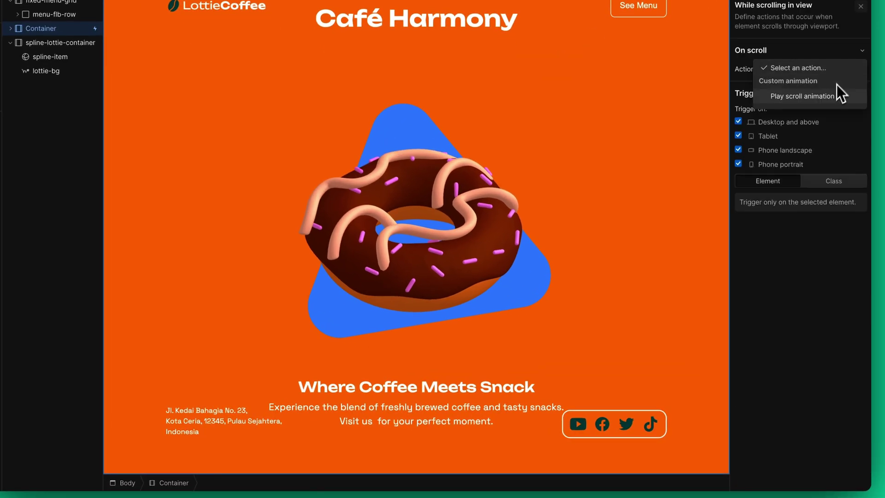
click(837, 97)
click(860, 139)
Add a Lottie action for the lottie-bg layer with keyframes at 0% and 100%
click(841, 10)
click(51, 71)
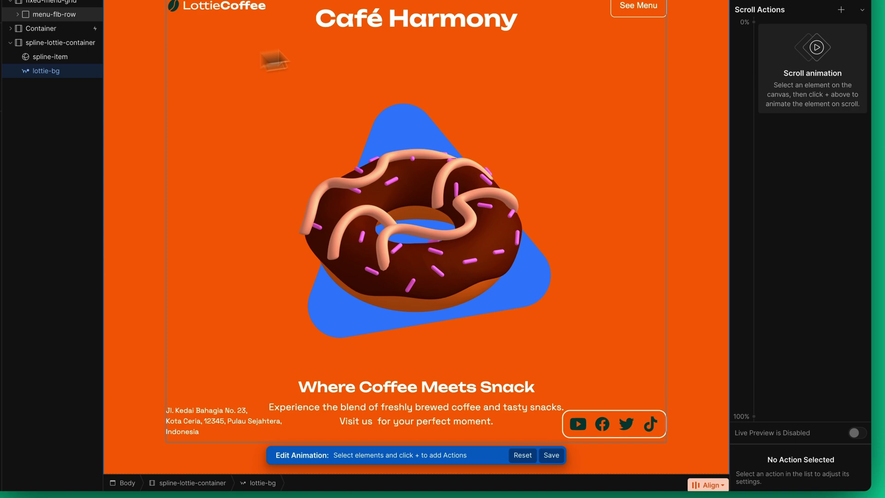
click(841, 10)
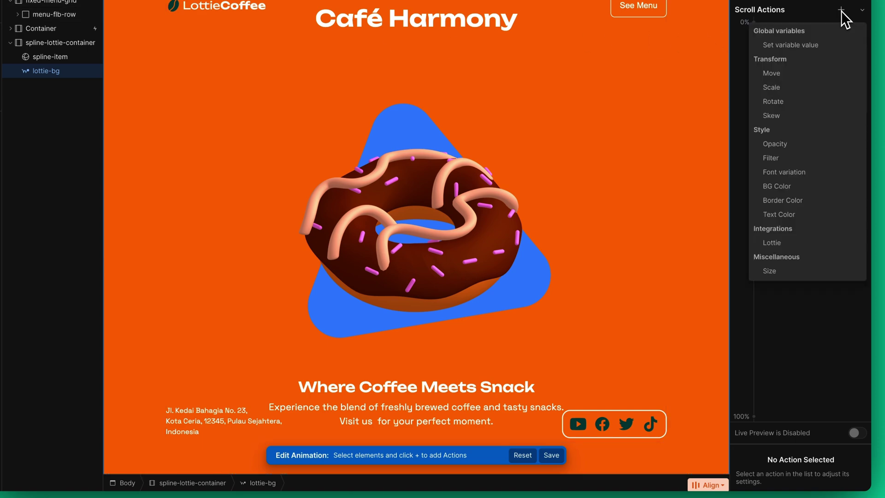
click(802, 243)
Move the first lottie-bg keyframe to 33% and set the 100% keyframe to frame 120
click(857, 253)
scroll(512, 202, down, 5)
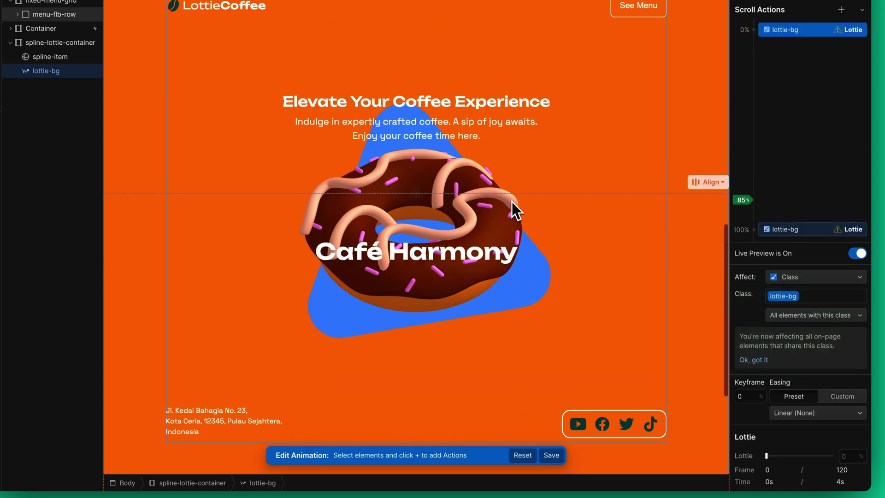
drag(816, 30, 816, 100)
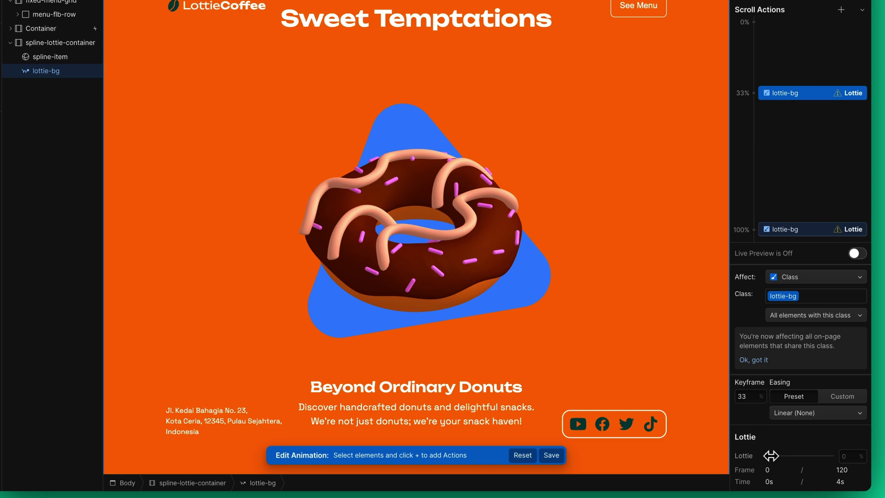
click(815, 231)
drag(751, 463, 847, 404)
Add a Lottie keyframe at 67% at about 58% (frame 69.6) and save lottie-scroll
click(857, 253)
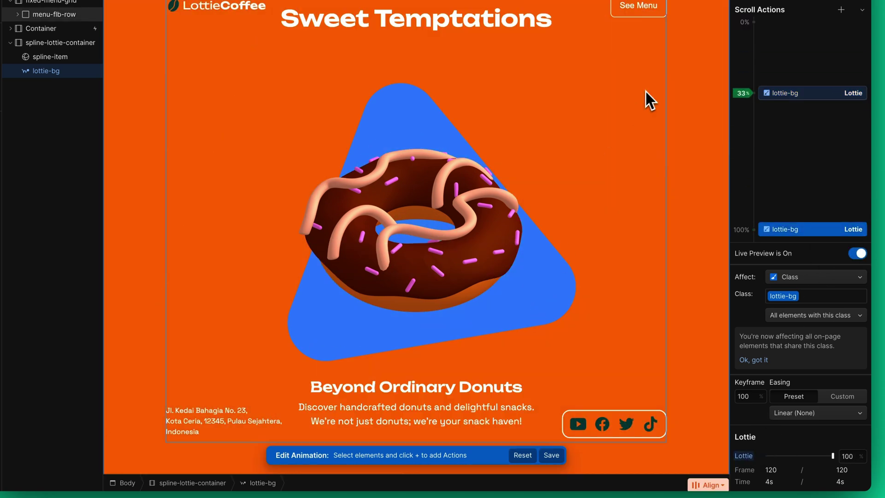
scroll(515, 207, down, 5)
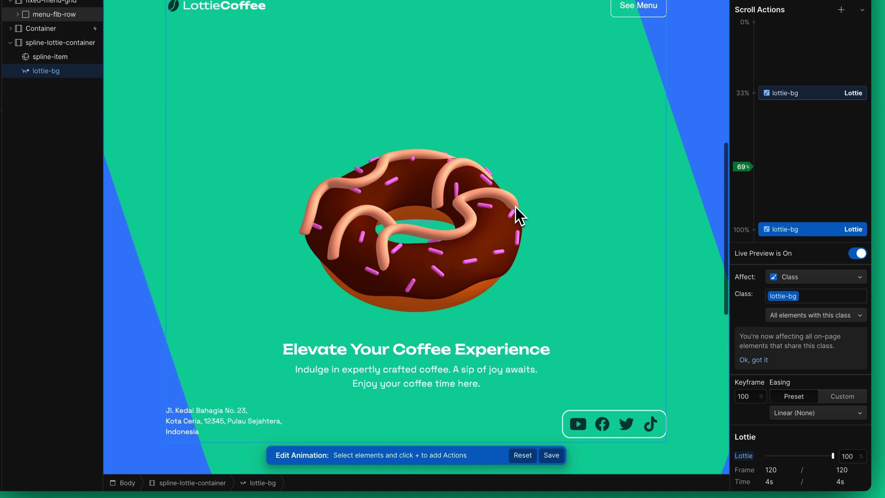
scroll(516, 206, up, 2)
scroll(515, 207, down, 2)
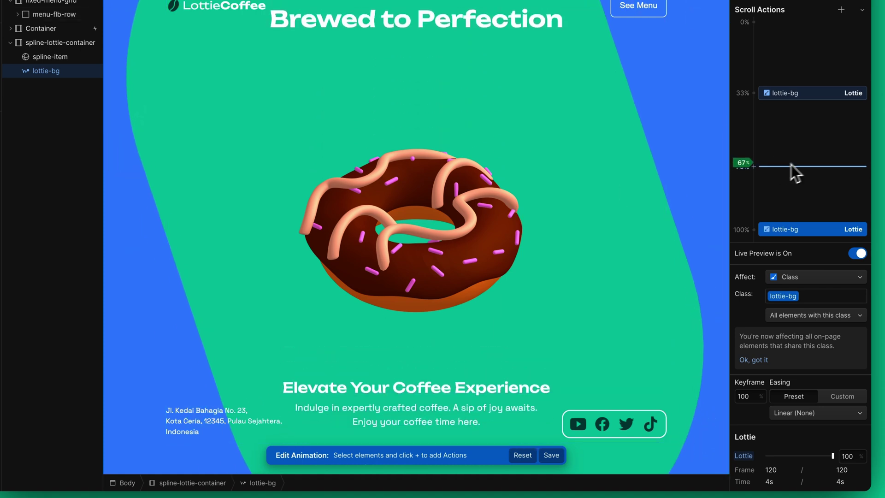
click(750, 164)
click(758, 390)
mouse_move(832, 455)
mouse_down()
mouse_move(778, 458)
mouse_move(807, 451)
mouse_up()
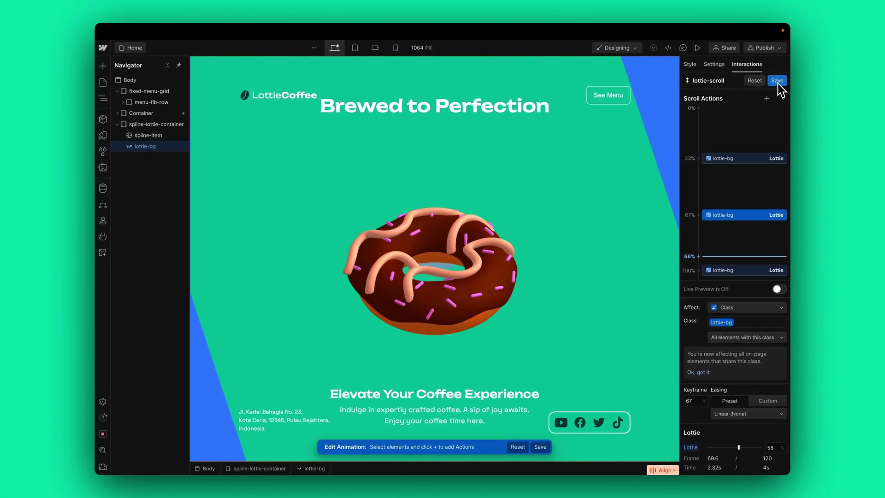
click(776, 81)
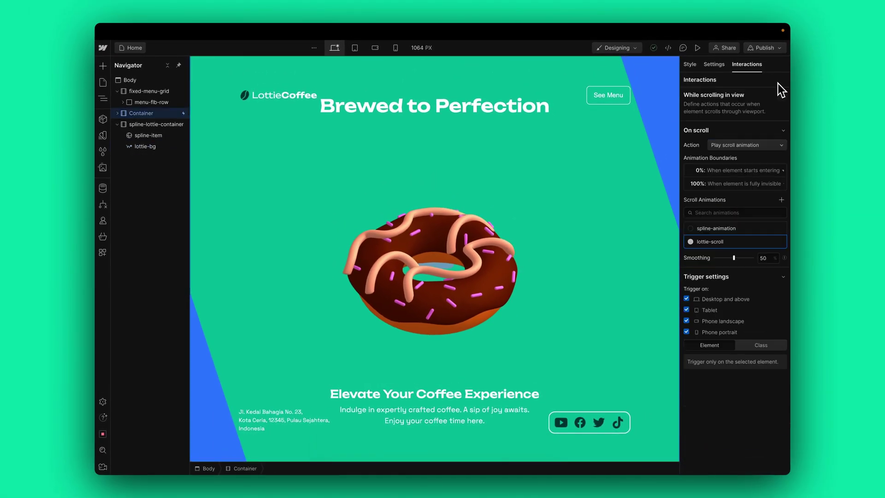
Preview the page and scroll from the donut through the coffee cup to Café Harmony
click(698, 48)
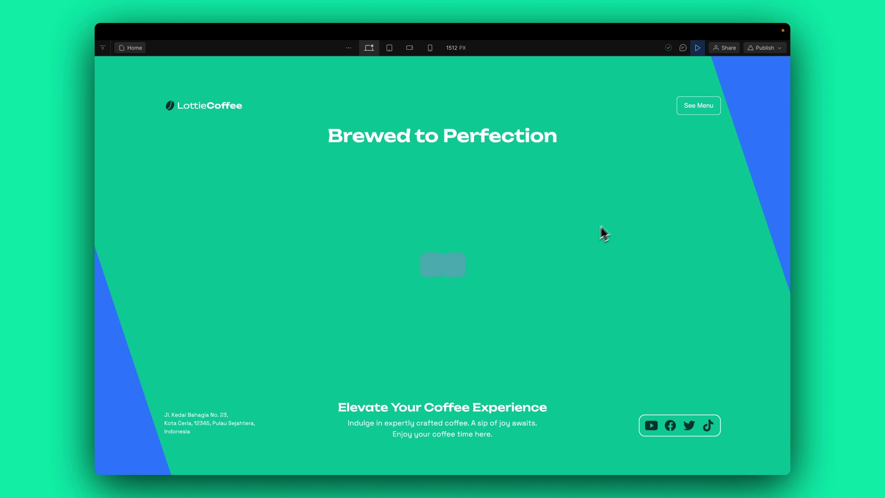
scroll(586, 236, up, 15)
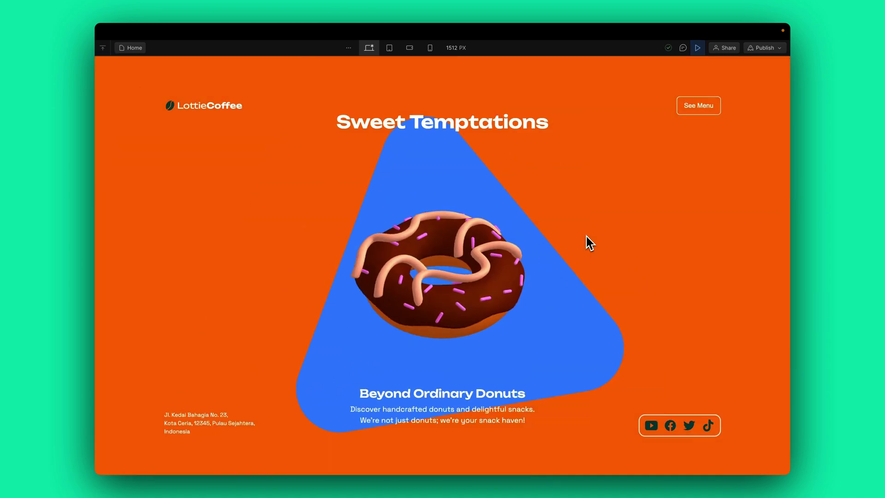
scroll(587, 236, down, 8)
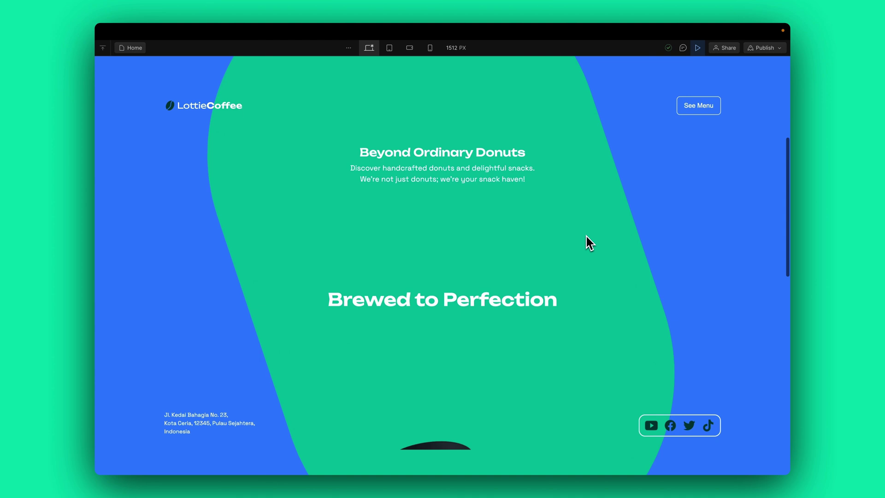
scroll(586, 236, down, 8)
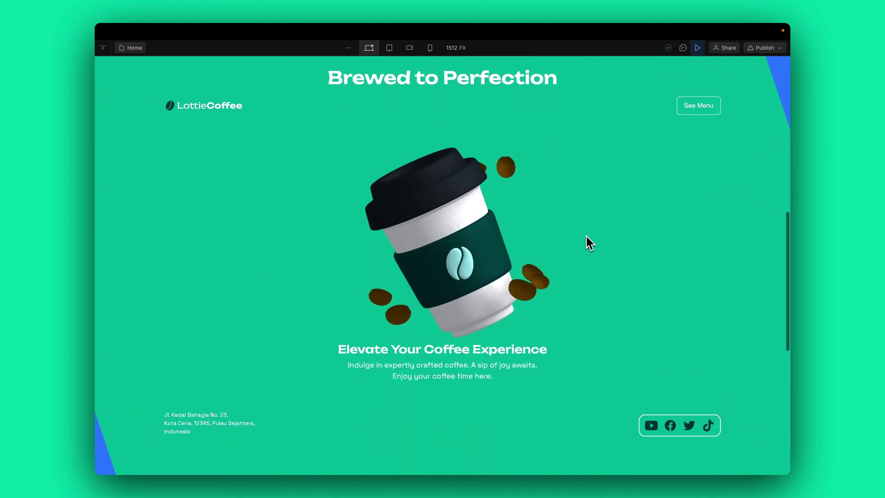
scroll(587, 236, down, 8)
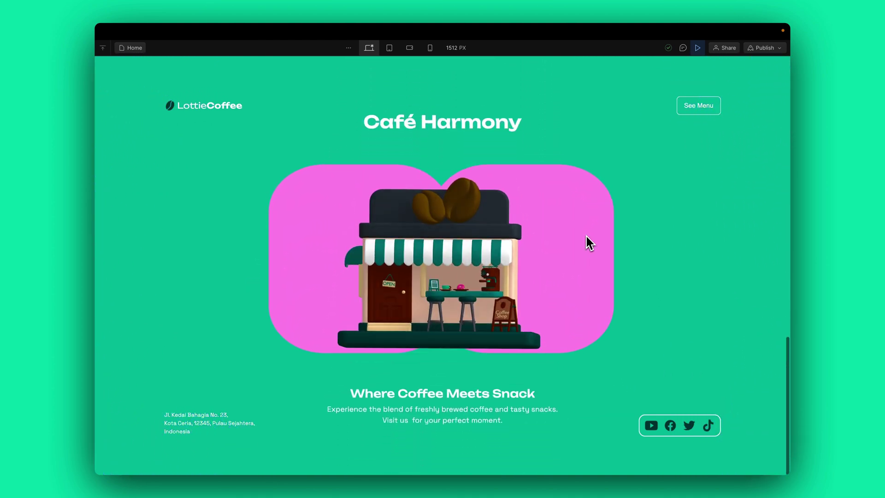